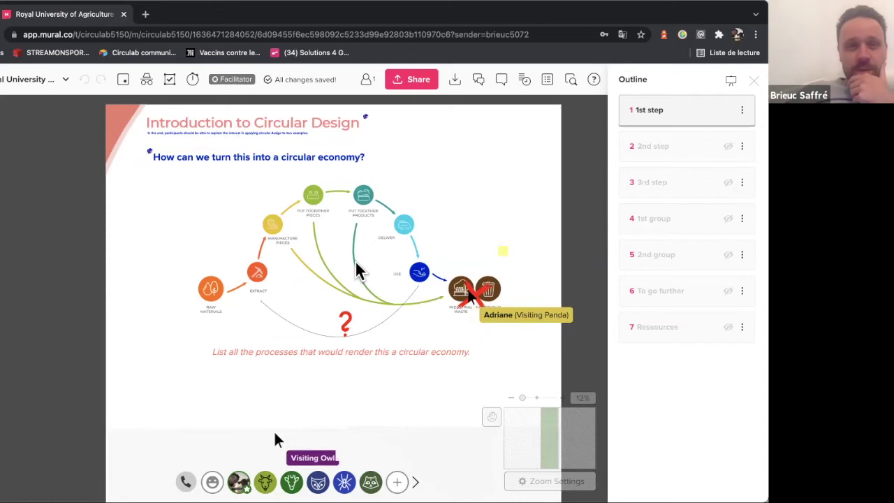
Step: Summon all 8 participants to your view and take control so they can't move or edit
{"action": "left_click", "coordinate": [238, 482]}
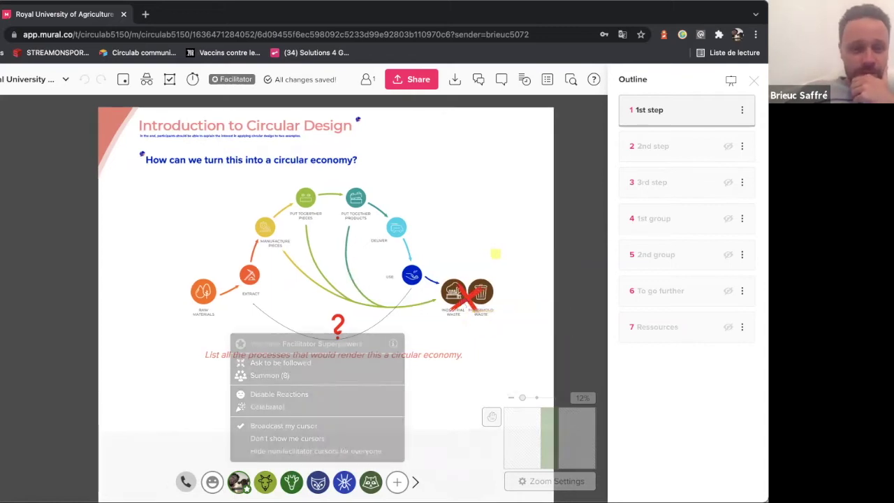
{"action": "left_click", "coordinate": [240, 451]}
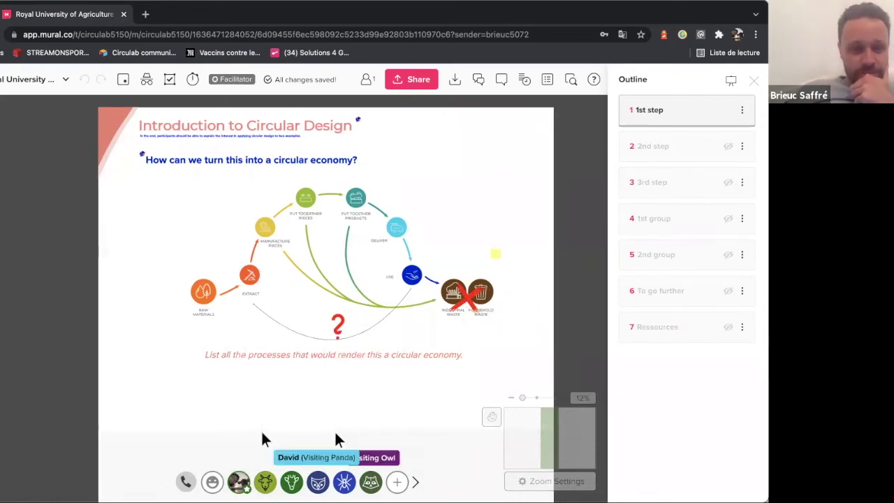
{"action": "left_click", "coordinate": [239, 481]}
{"action": "left_click", "coordinate": [238, 451]}
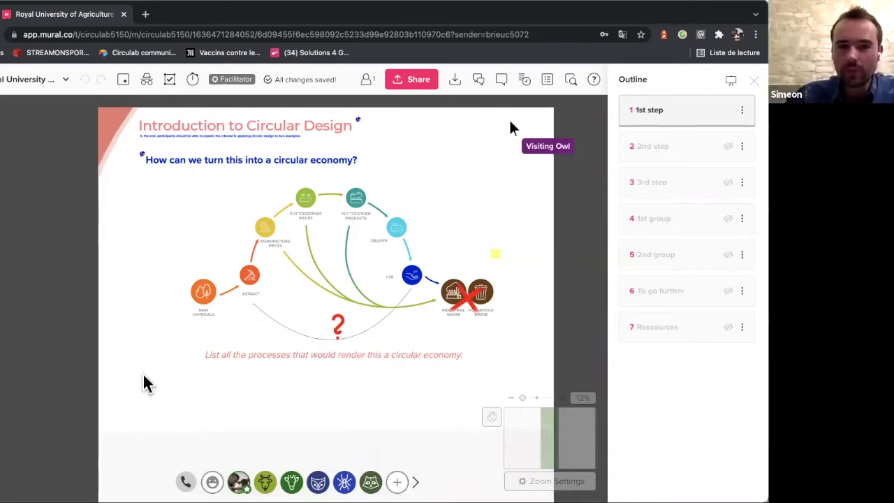
{"action": "left_click", "coordinate": [238, 482]}
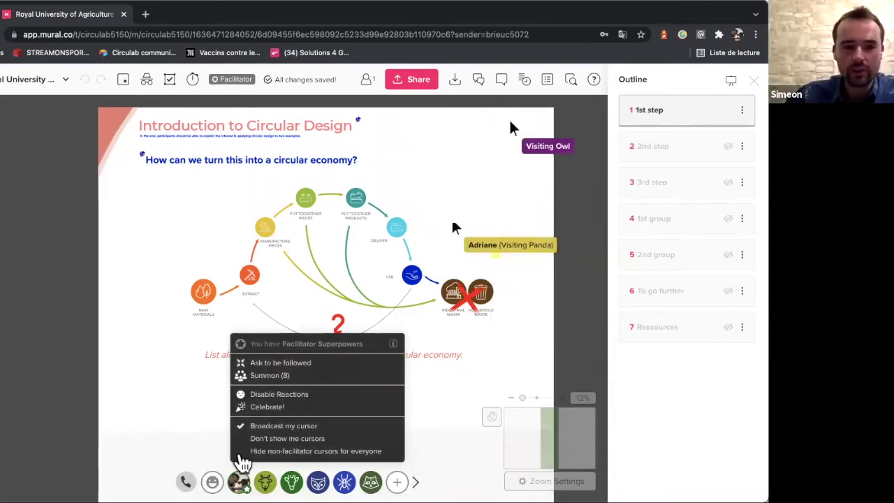
{"action": "left_click", "coordinate": [254, 377]}
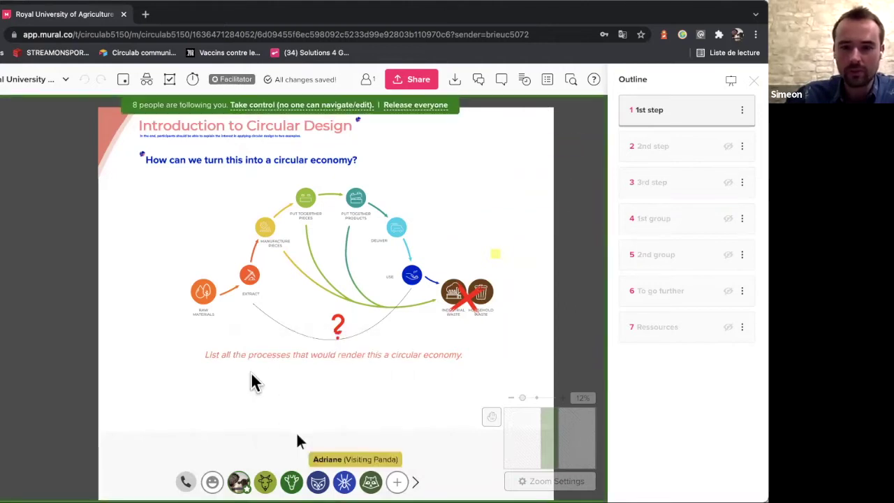
{"action": "left_click", "coordinate": [340, 103]}
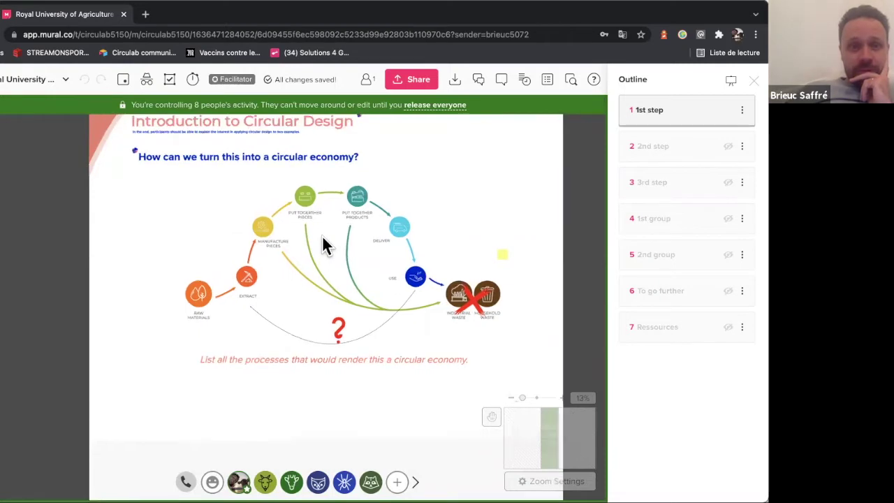
Step: Delete the stray small yellow sticky note beside the enlarged circular-economy diagram
{"action": "scroll", "coordinate": [323, 245], "scroll_direction": "up", "scroll_amount": 5}
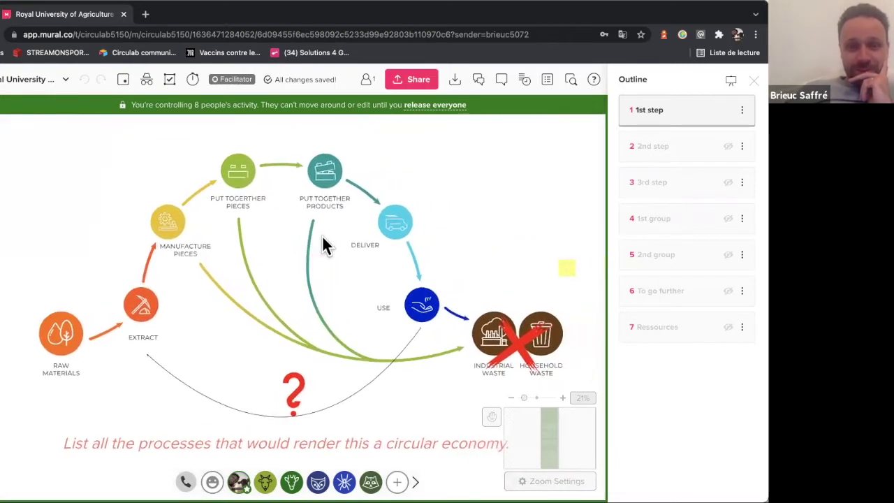
{"action": "left_click", "coordinate": [570, 273]}
{"action": "key", "text": "Delete"}
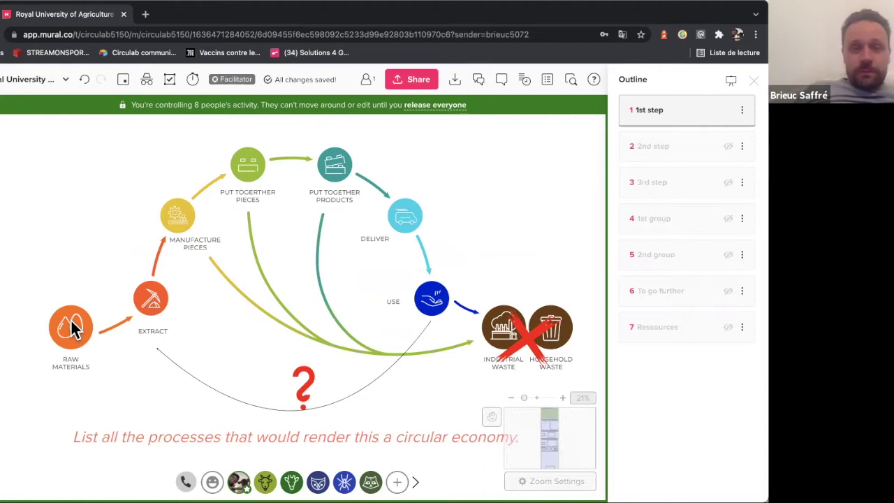
{"action": "scroll", "coordinate": [72, 328], "scroll_direction": "down", "scroll_amount": 2}
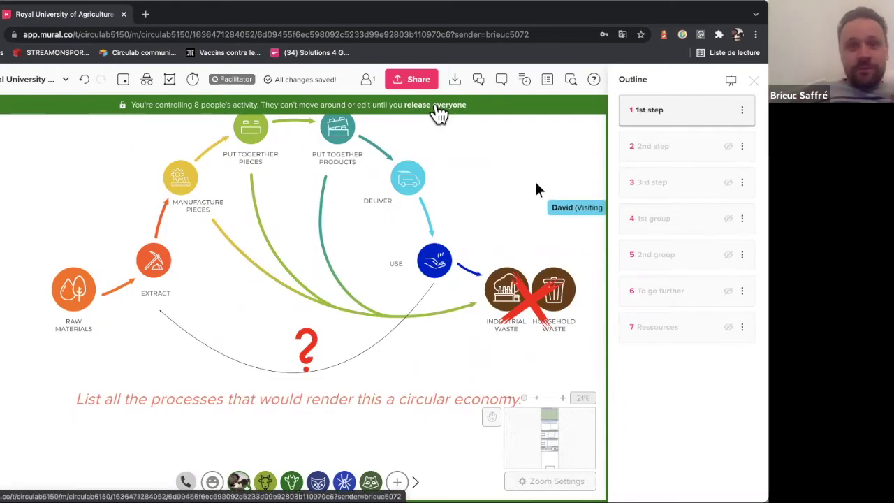
Step: Release participants from facilitator control, then add and delete a sticky note below the diagram
{"action": "left_click", "coordinate": [438, 112]}
{"action": "scroll", "coordinate": [226, 265], "scroll_direction": "down", "scroll_amount": 1}
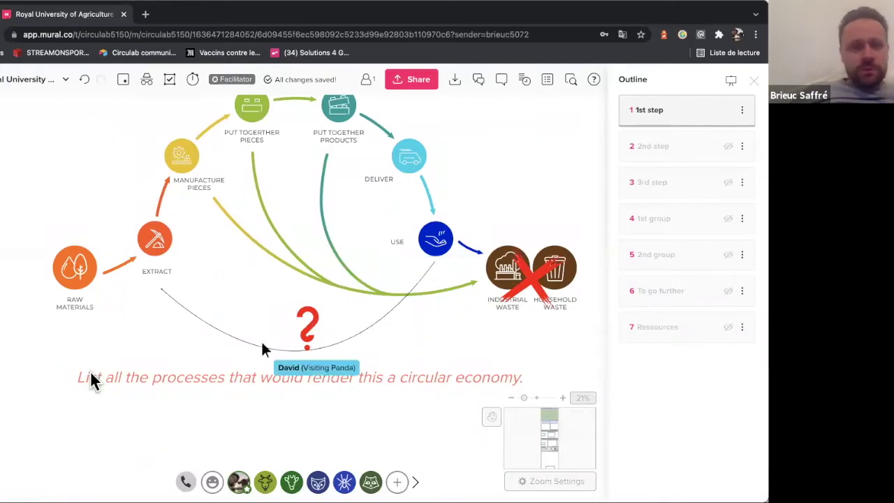
{"action": "double_click", "coordinate": [70, 411]}
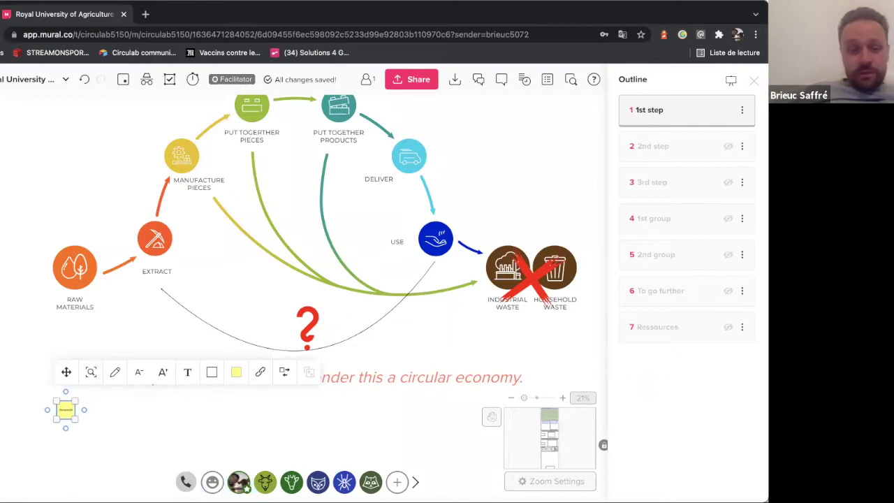
{"action": "left_click", "coordinate": [95, 449]}
{"action": "left_click", "coordinate": [68, 419]}
{"action": "key", "text": "Delete"}
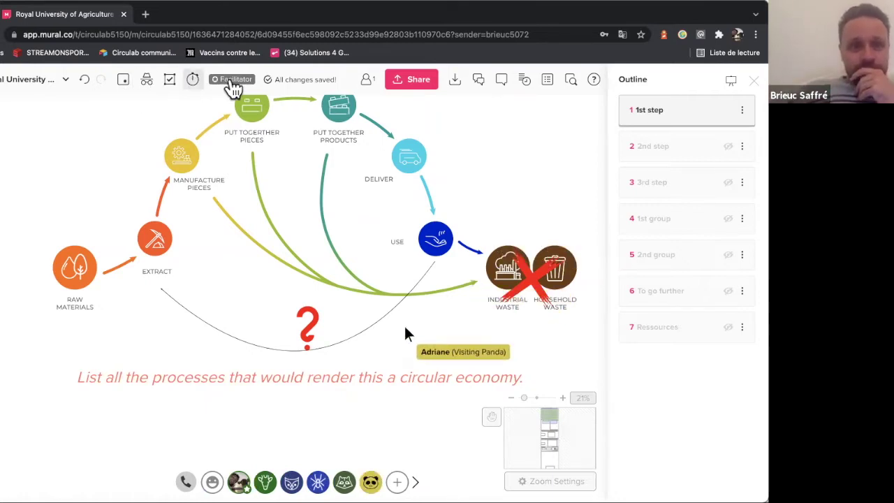
Step: Start a shortened countdown timer for the activity, showing 01:40 left
{"action": "left_click", "coordinate": [193, 82]}
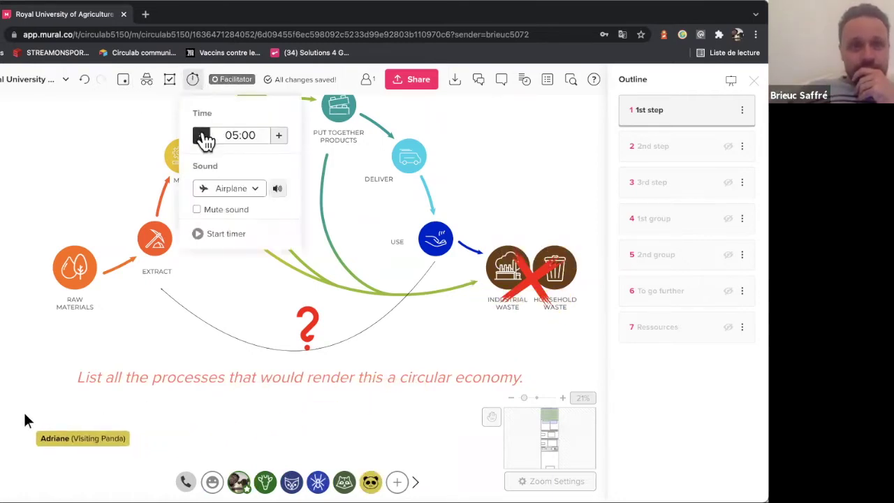
{"action": "left_click", "coordinate": [203, 136]}
{"action": "left_click", "coordinate": [202, 136]}
{"action": "left_click", "coordinate": [234, 236]}
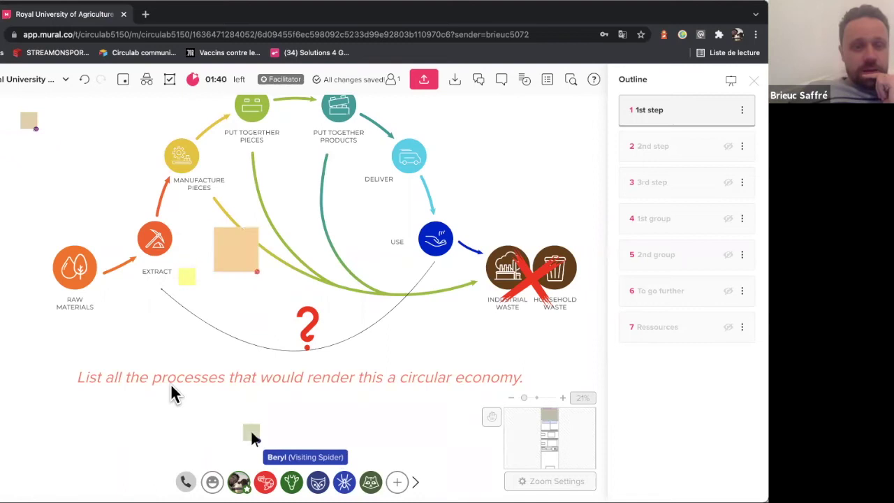
Step: Scroll around the circular-economy frame while participants add Recycle and Zero waste notes
{"action": "scroll", "coordinate": [170, 382], "scroll_direction": "down", "scroll_amount": 2}
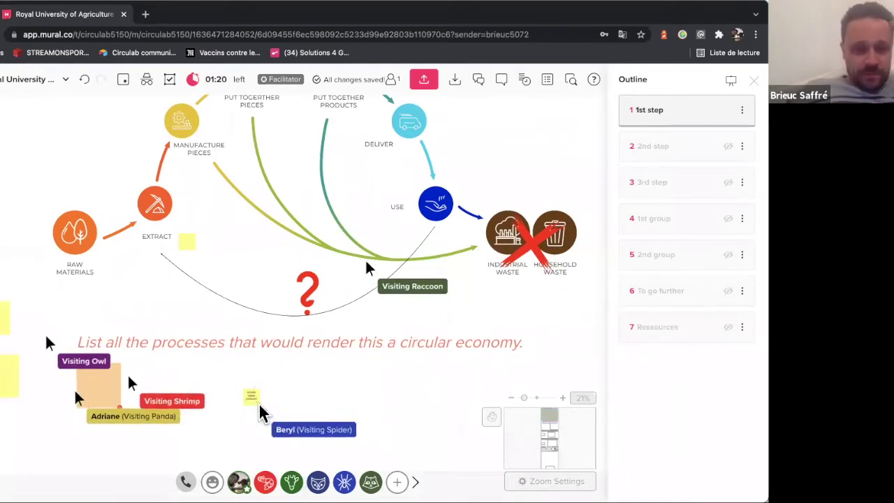
{"action": "scroll", "coordinate": [260, 412], "scroll_direction": "up", "scroll_amount": 5}
{"action": "scroll", "coordinate": [260, 412], "scroll_direction": "down", "scroll_amount": 5}
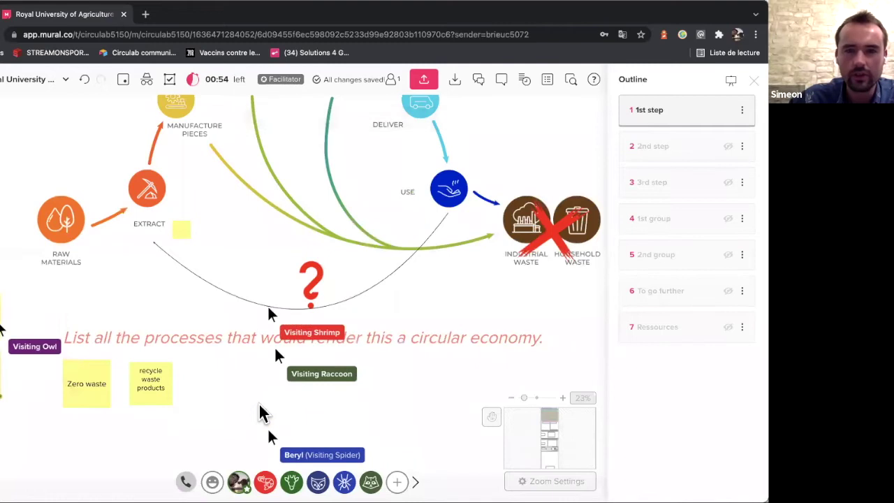
{"action": "scroll", "coordinate": [260, 412], "scroll_direction": "left", "scroll_amount": 1}
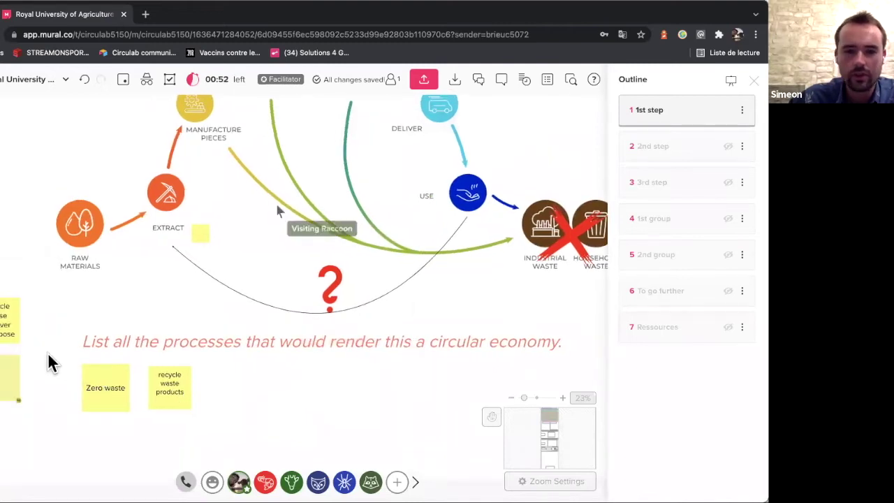
{"action": "scroll", "coordinate": [51, 362], "scroll_direction": "left", "scroll_amount": 1}
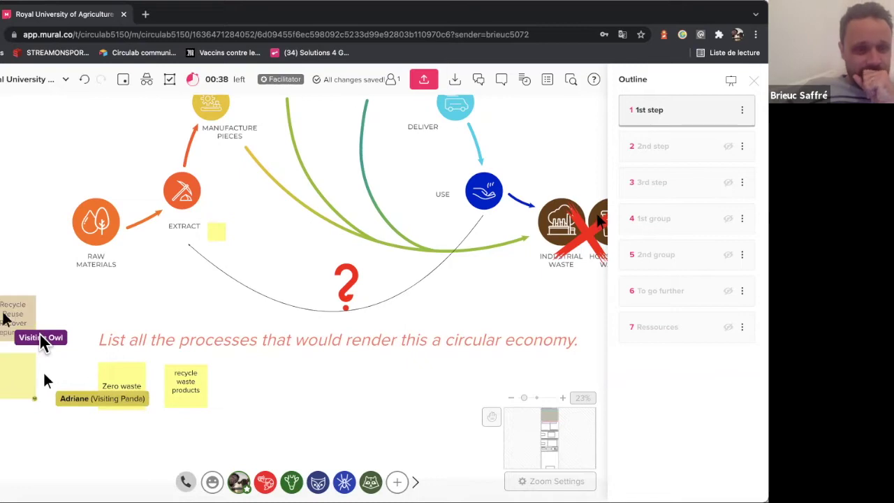
{"action": "scroll", "coordinate": [86, 342], "scroll_direction": "right", "scroll_amount": 2}
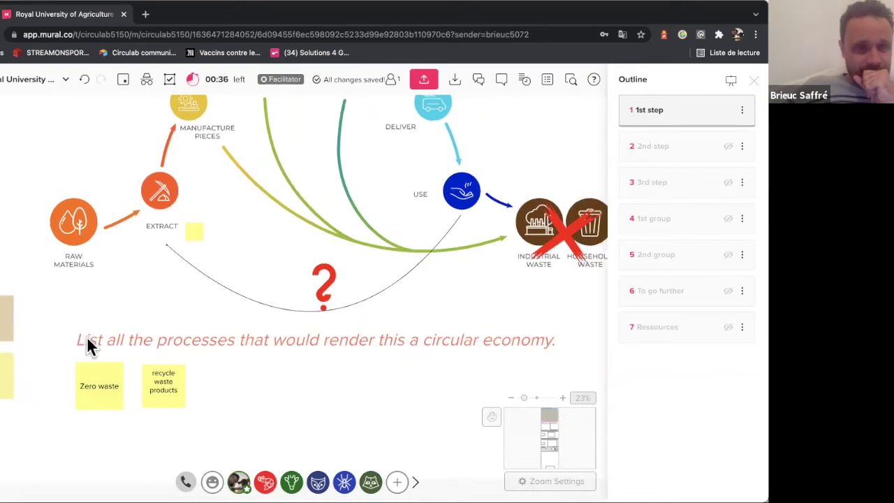
{"action": "scroll", "coordinate": [87, 342], "scroll_direction": "left", "scroll_amount": 3}
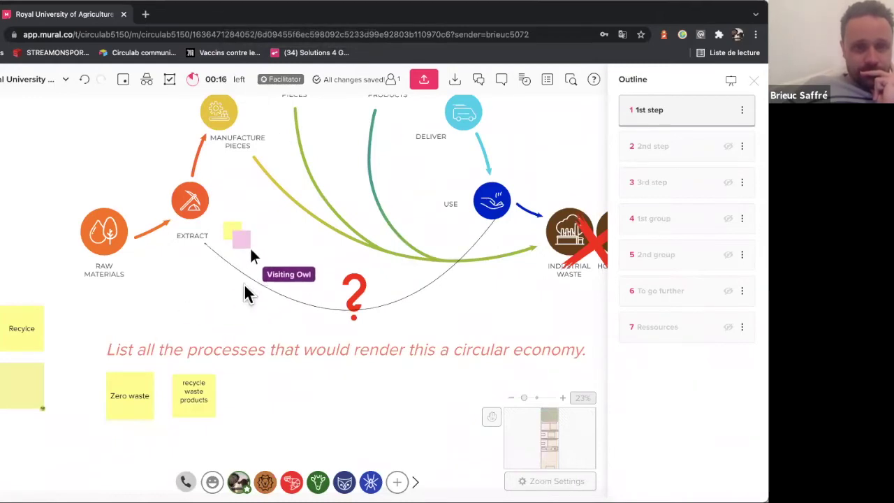
Step: Lock the grey curved arrow under the question mark so only facilitators can unlock it
{"action": "left_click", "coordinate": [263, 294]}
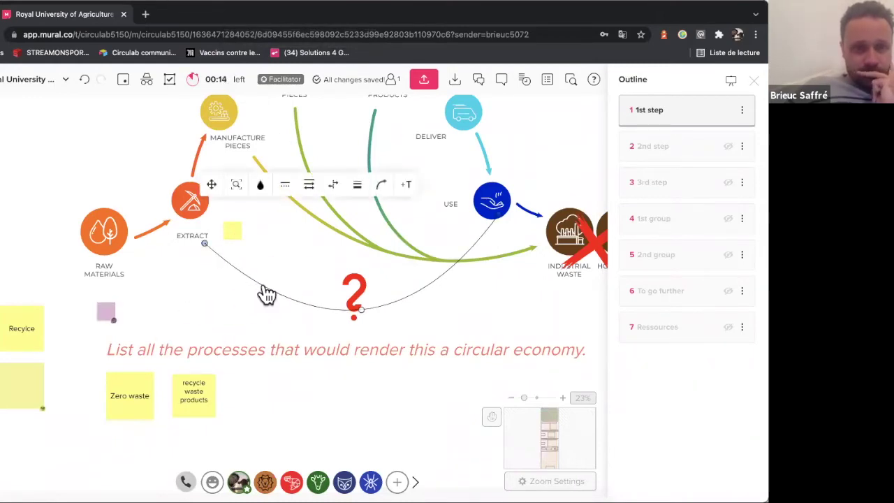
{"action": "right_click", "coordinate": [264, 293]}
{"action": "mouse_move", "coordinate": [328, 398]}
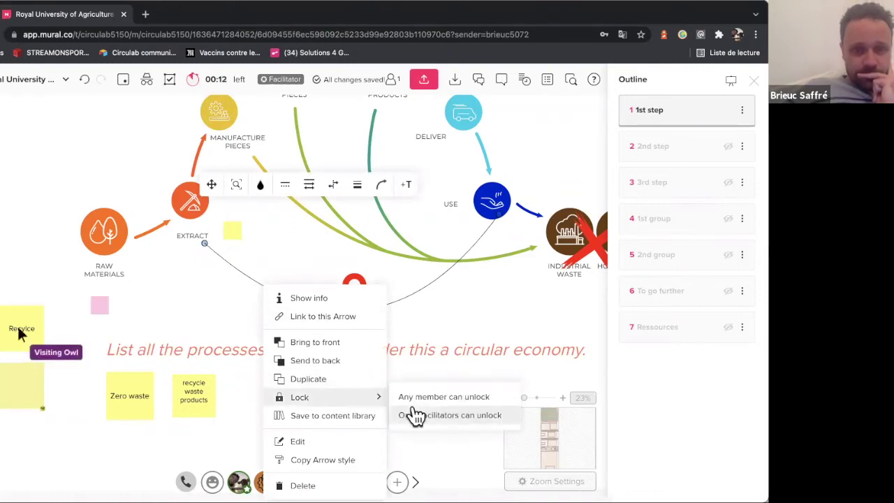
{"action": "left_click", "coordinate": [417, 415]}
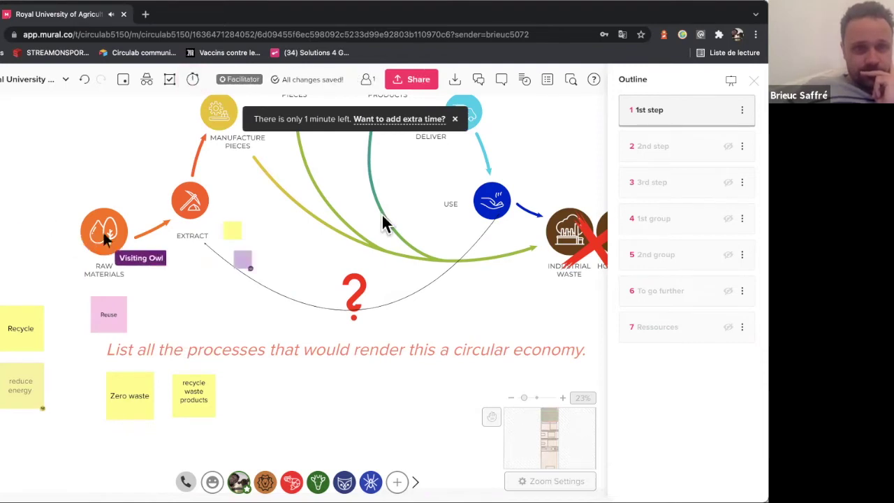
Step: Dismiss the timer notice and move the Recycle and Reuse notes into the row under the prompt
{"action": "left_click", "coordinate": [456, 117]}
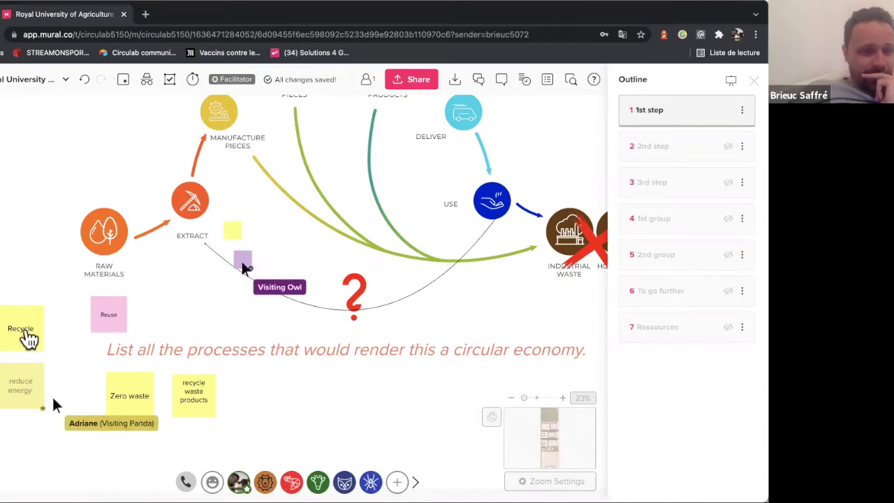
{"action": "left_click_drag", "start_coordinate": [26, 339], "coordinate": [259, 400]}
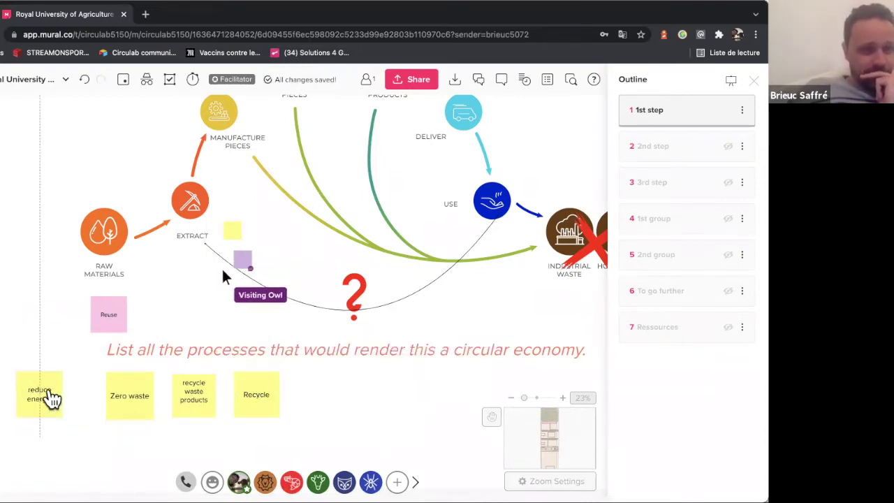
{"action": "left_click_drag", "start_coordinate": [282, 375], "coordinate": [309, 395]}
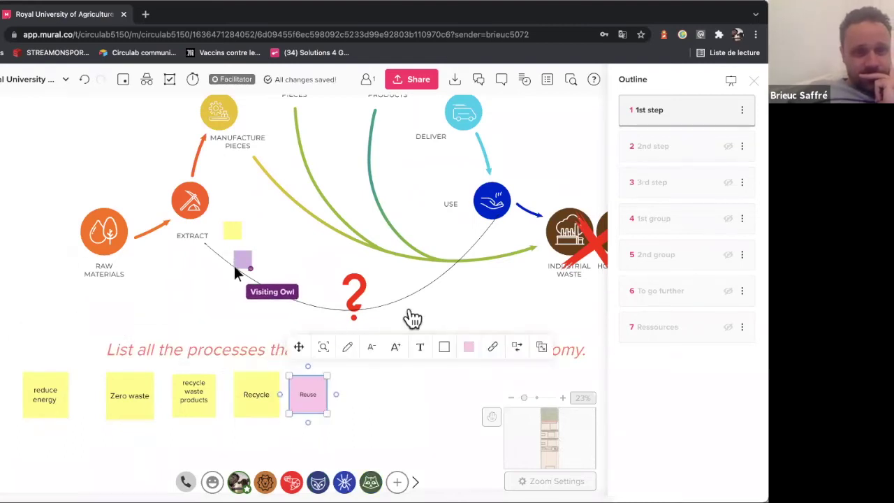
Step: Pan around the board while a collaborator adds a yellow Repurpose circle beside Extract
{"action": "left_click", "coordinate": [157, 419]}
{"action": "scroll", "coordinate": [157, 419], "scroll_direction": "down", "scroll_amount": 3}
{"action": "scroll", "coordinate": [158, 418], "scroll_direction": "right", "scroll_amount": 2}
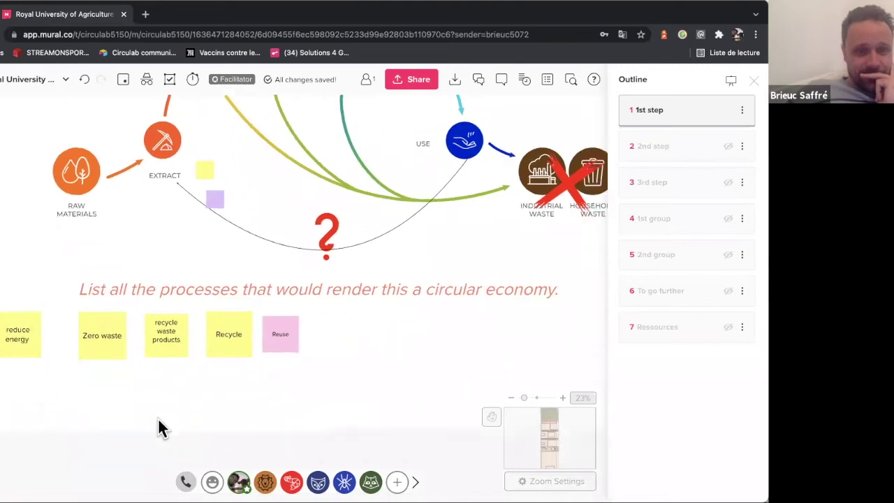
{"action": "scroll", "coordinate": [157, 426], "scroll_direction": "up", "scroll_amount": 3}
{"action": "scroll", "coordinate": [158, 426], "scroll_direction": "left", "scroll_amount": 1}
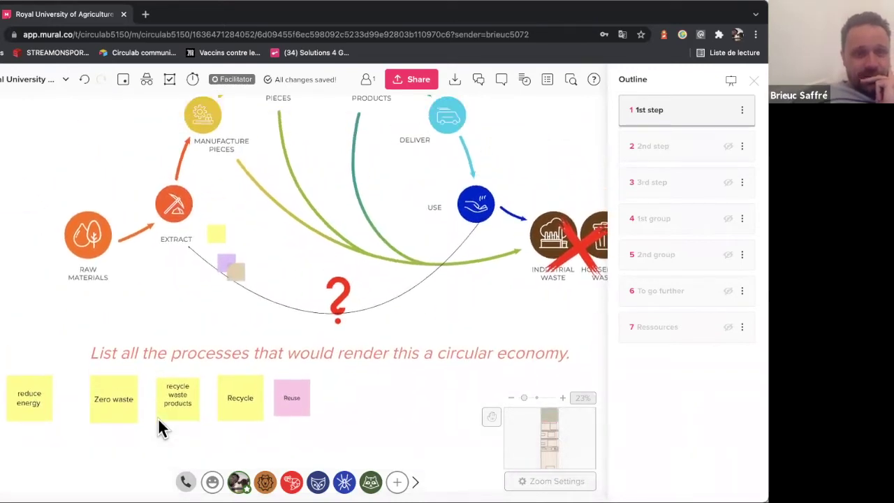
{"action": "scroll", "coordinate": [158, 418], "scroll_direction": "up", "scroll_amount": 2}
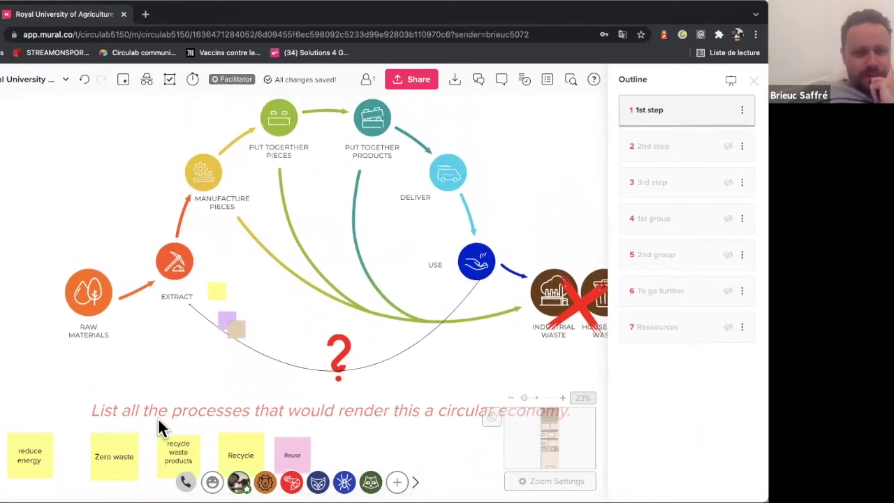
{"action": "scroll", "coordinate": [158, 417], "scroll_direction": "down", "scroll_amount": 2}
{"action": "scroll", "coordinate": [158, 423], "scroll_direction": "up", "scroll_amount": 2}
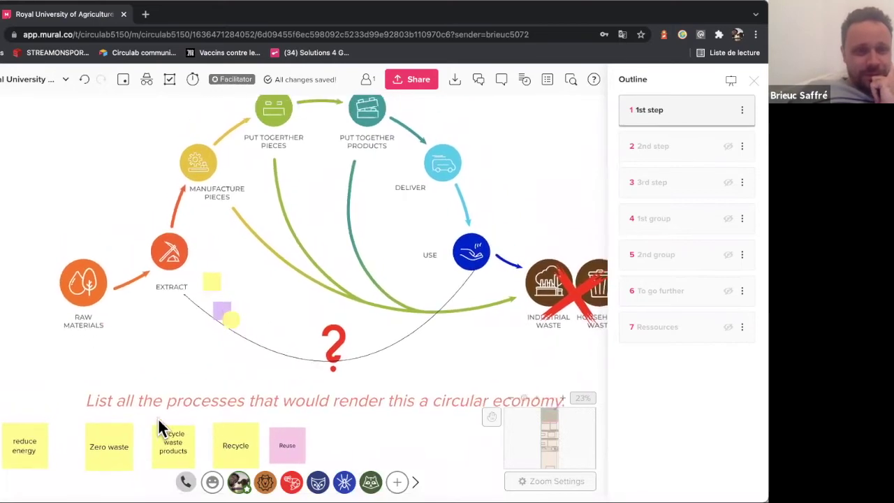
{"action": "scroll", "coordinate": [157, 422], "scroll_direction": "down", "scroll_amount": 1}
{"action": "scroll", "coordinate": [158, 417], "scroll_direction": "down", "scroll_amount": 1}
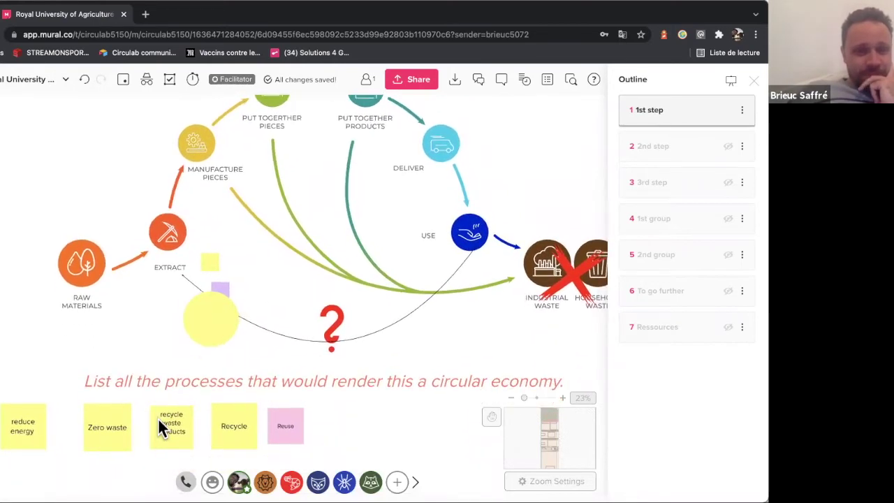
{"action": "scroll", "coordinate": [158, 417], "scroll_direction": "down", "scroll_amount": 1}
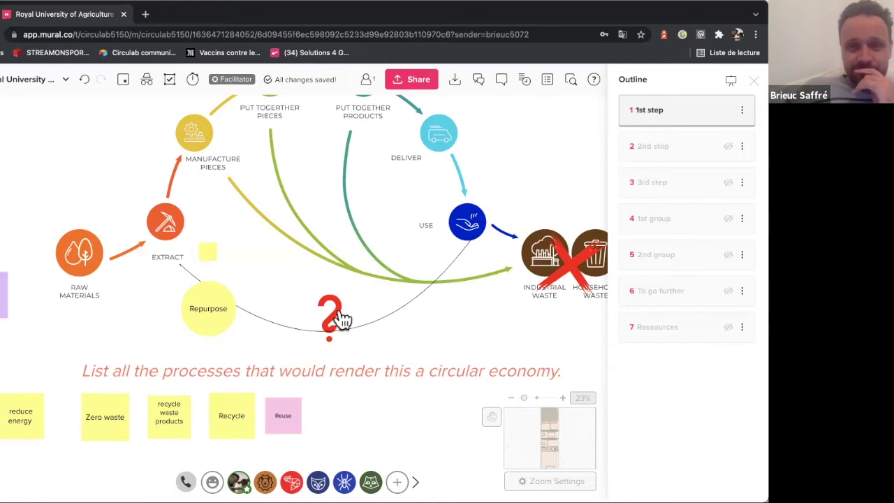
Step: Move the red question mark higher up on the diagram
{"action": "left_click_drag", "start_coordinate": [342, 319], "coordinate": [323, 294]}
{"action": "left_click", "coordinate": [389, 344]}
{"action": "scroll", "coordinate": [388, 351], "scroll_direction": "down", "scroll_amount": 2}
{"action": "scroll", "coordinate": [389, 351], "scroll_direction": "left", "scroll_amount": 2}
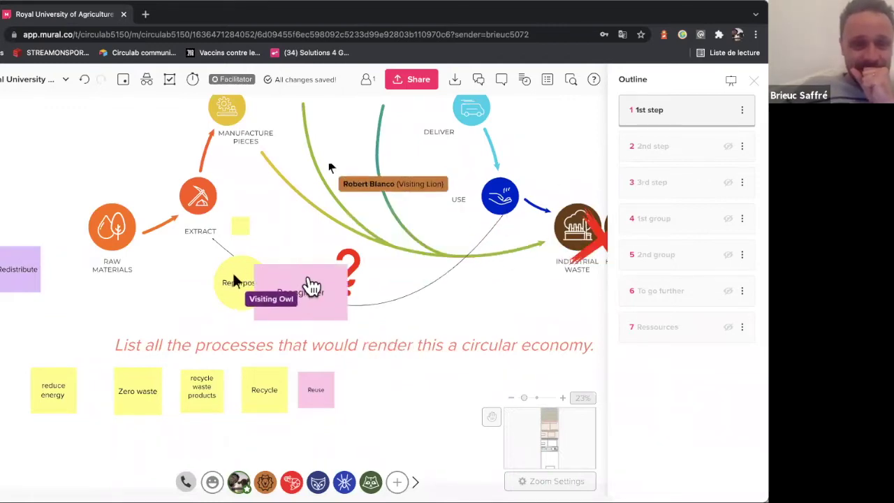
Step: Place Repurpose right of Reengineer in the answer row and Redistribute above reduce energy
{"action": "left_click", "coordinate": [317, 289]}
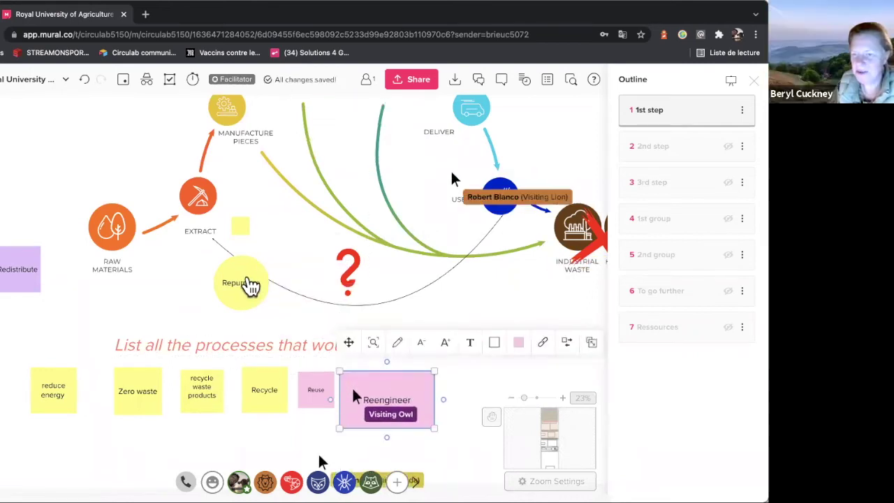
{"action": "left_click", "coordinate": [258, 287]}
{"action": "left_click_drag", "start_coordinate": [258, 286], "coordinate": [473, 389]}
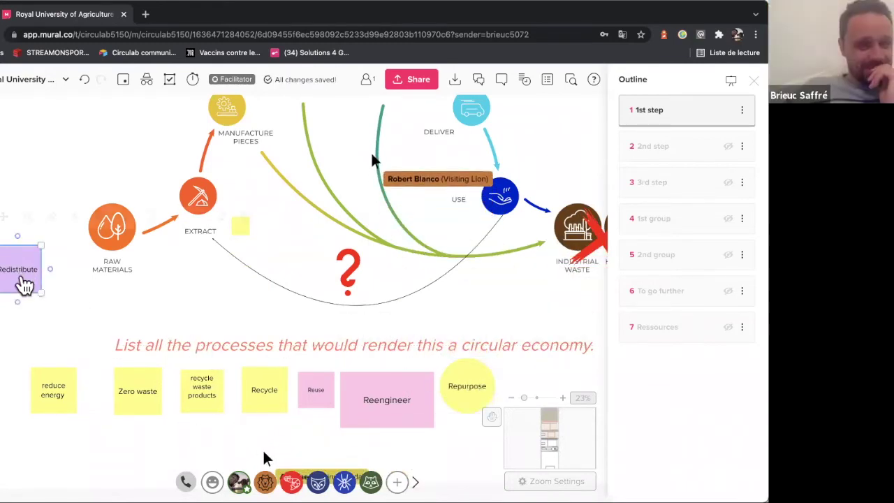
{"action": "left_click_drag", "start_coordinate": [23, 280], "coordinate": [62, 342]}
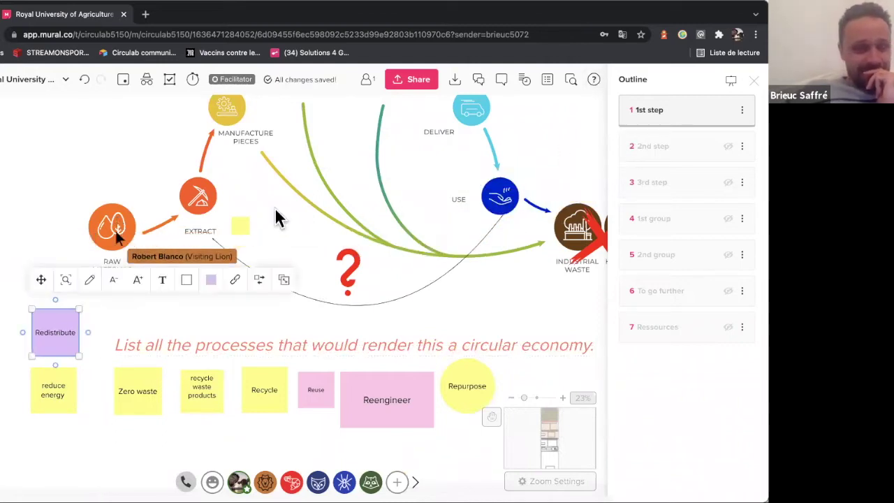
Step: Move the Recycle note out of the answer row onto the curved arrow beside Extract
{"action": "left_click", "coordinate": [181, 327]}
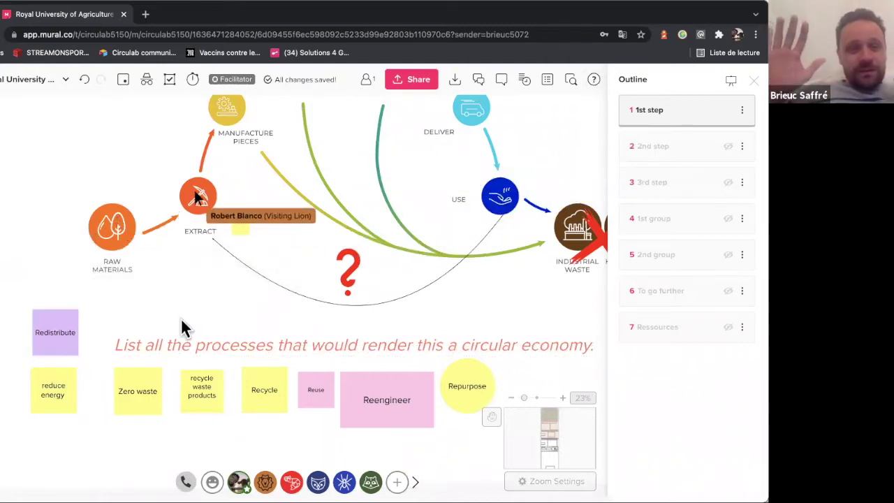
{"action": "scroll", "coordinate": [182, 327], "scroll_direction": "right", "scroll_amount": 2}
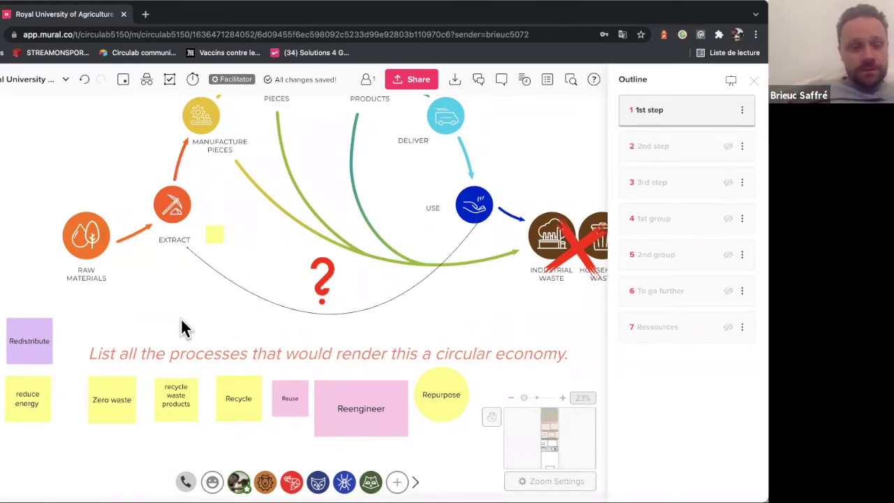
{"action": "left_click_drag", "start_coordinate": [247, 403], "coordinate": [236, 284]}
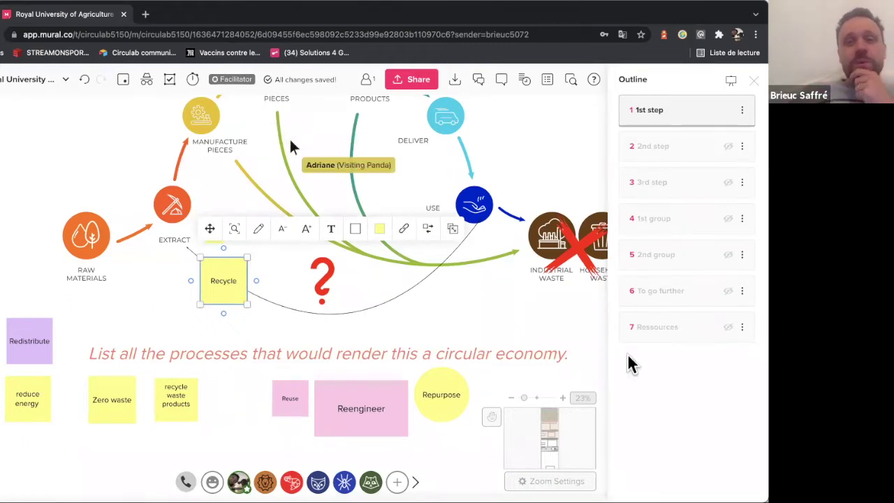
Step: Delete the small empty yellow sticky note beside EXTRACT, leaving Recycle alone on the return arrow
{"action": "left_click", "coordinate": [481, 257]}
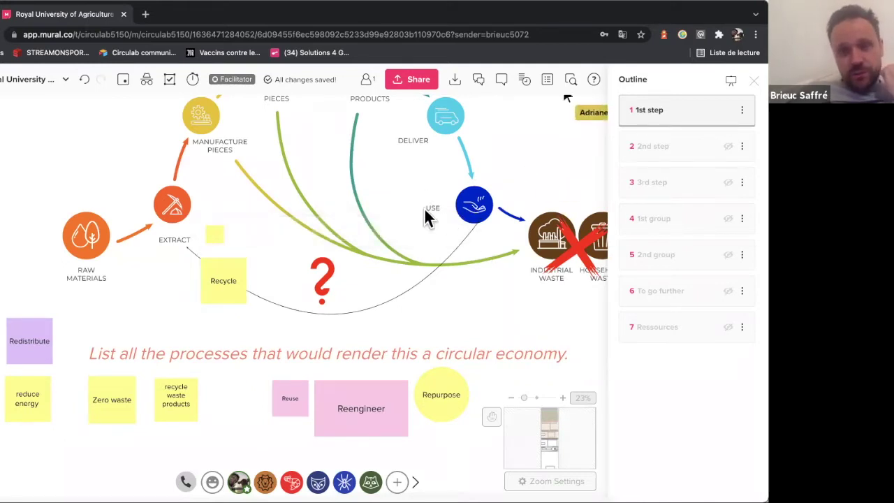
{"action": "left_click_drag", "start_coordinate": [411, 186], "coordinate": [497, 234]}
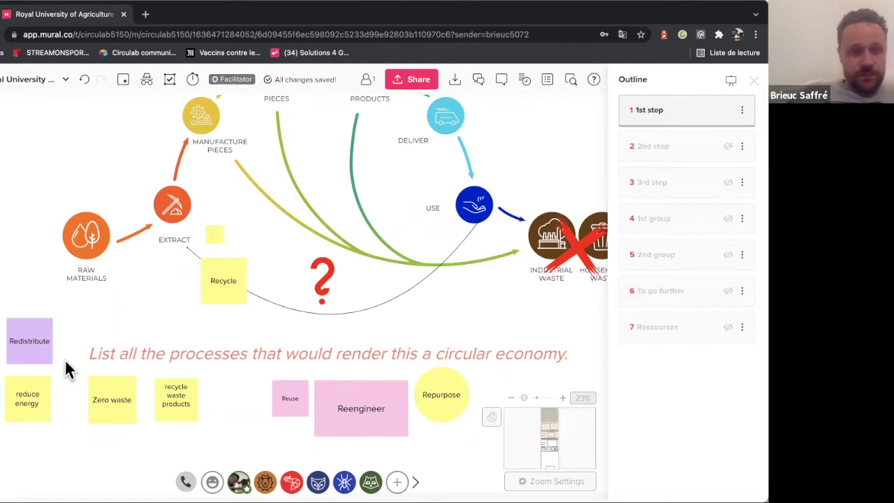
{"action": "left_click", "coordinate": [215, 237]}
{"action": "key", "text": "Delete"}
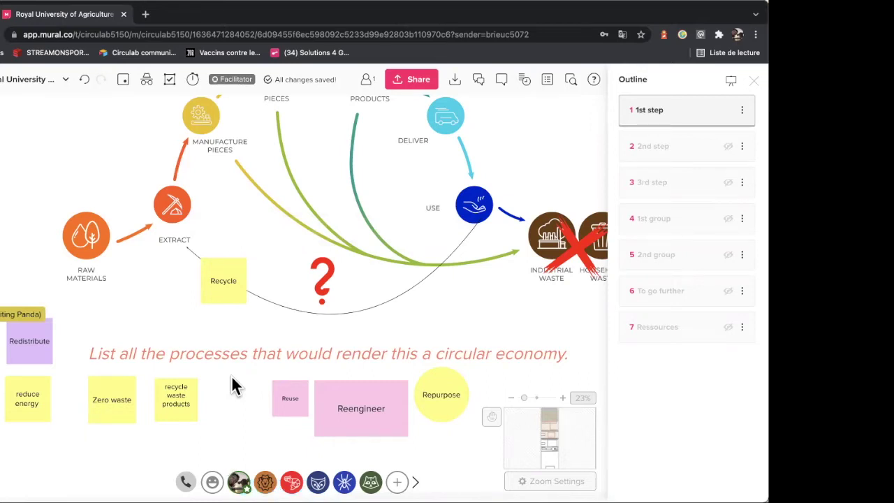
{"action": "left_click", "coordinate": [348, 407]}
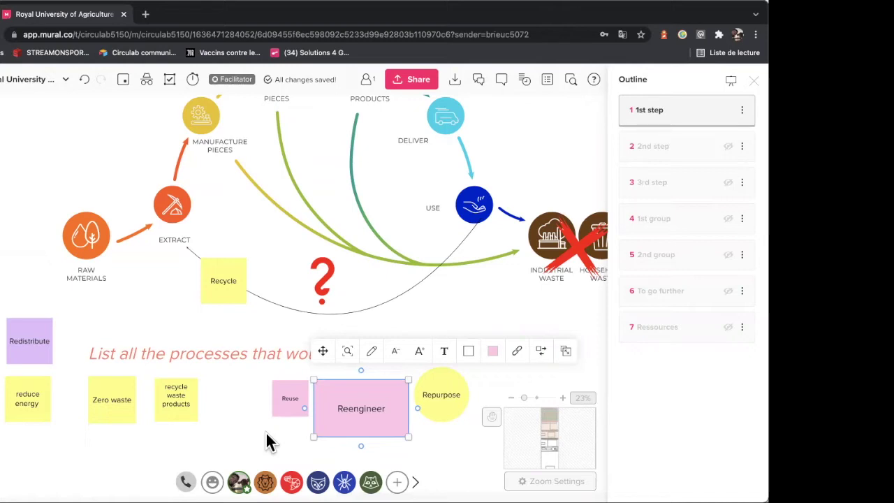
Step: Move the pink Reengineer note under the red question mark and nudge Recycle slightly left
{"action": "left_click", "coordinate": [495, 355]}
{"action": "left_click", "coordinate": [495, 356]}
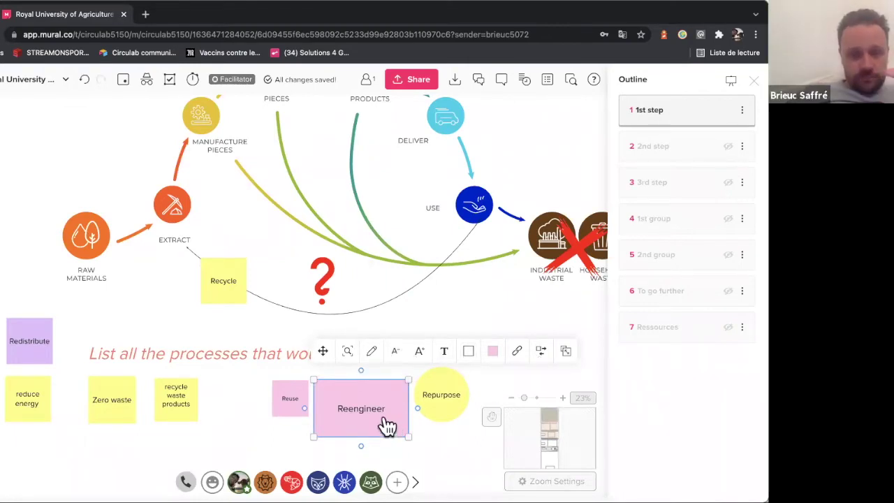
{"action": "left_click_drag", "start_coordinate": [377, 409], "coordinate": [326, 336]}
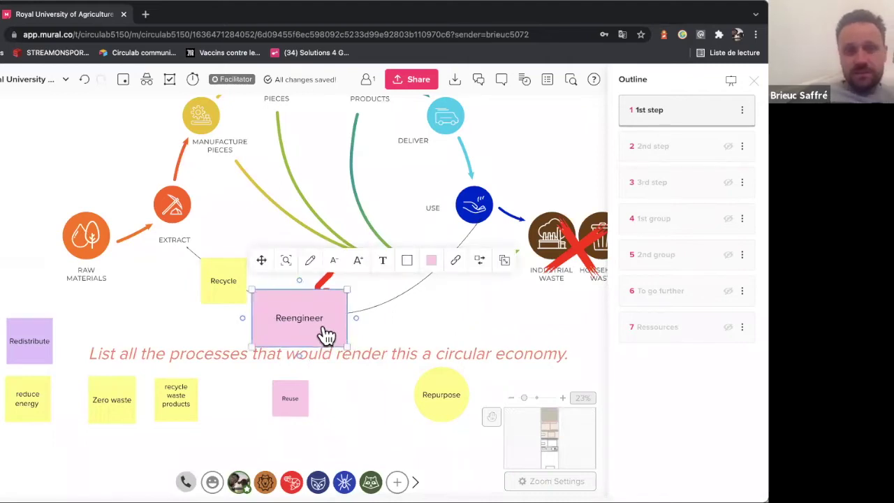
{"action": "left_click", "coordinate": [336, 417]}
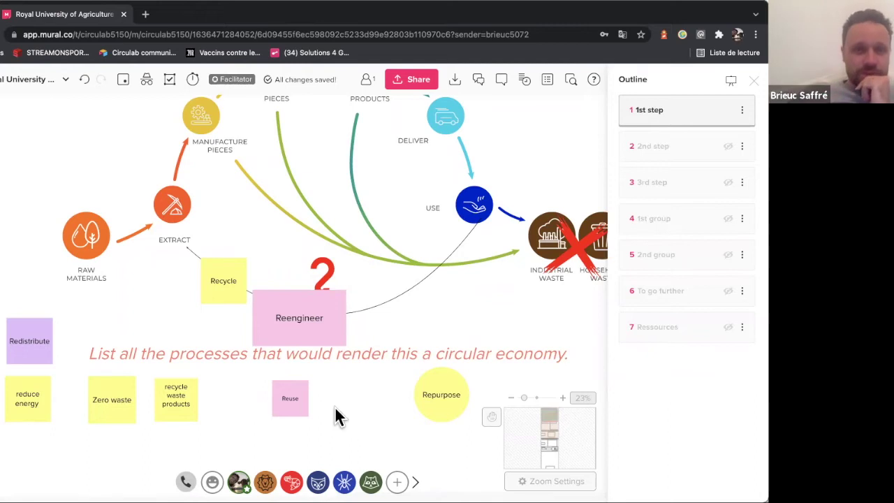
{"action": "left_click_drag", "start_coordinate": [219, 303], "coordinate": [205, 298]}
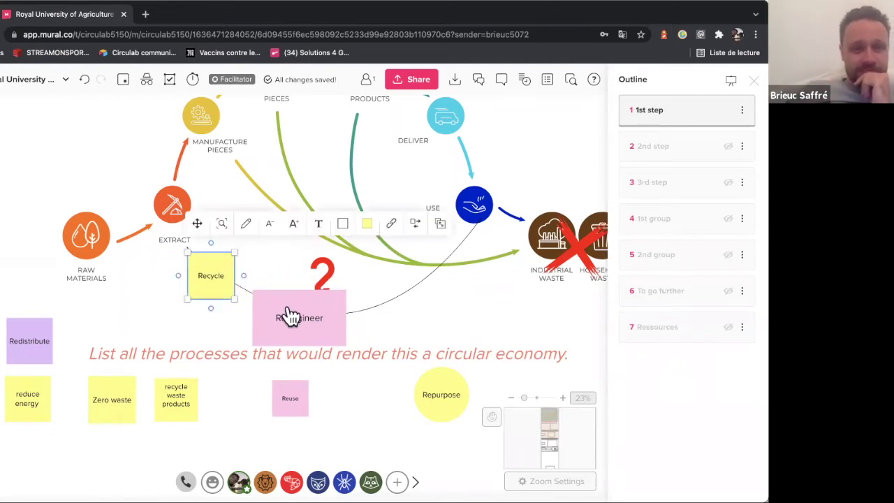
{"action": "left_click_drag", "start_coordinate": [289, 315], "coordinate": [272, 314]}
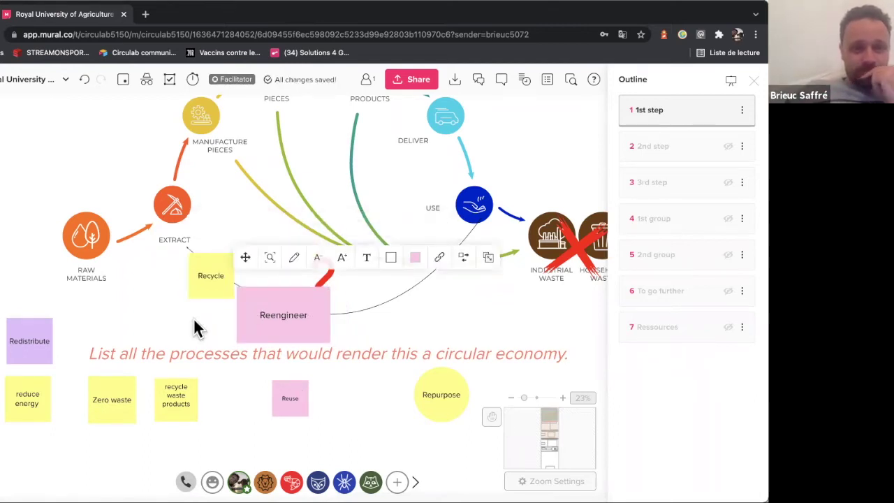
Step: Deselect the repositioned Reengineer note by clicking empty canvas
{"action": "left_click", "coordinate": [195, 328]}
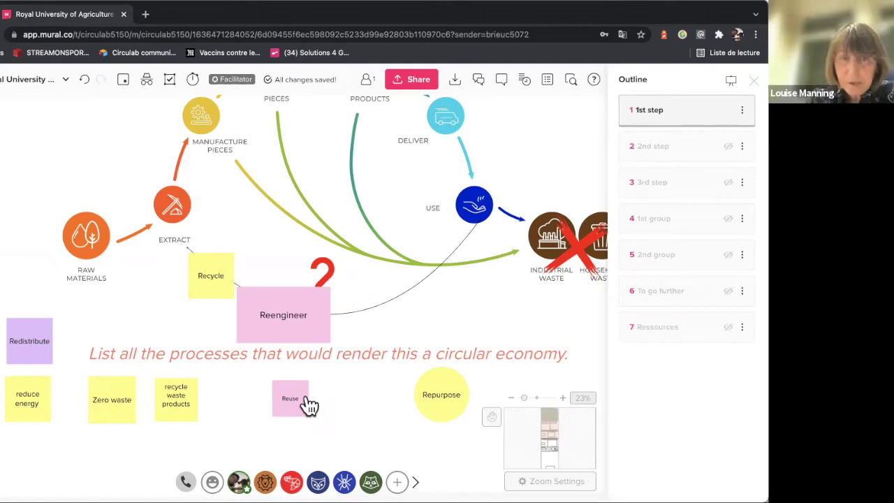
Step: Add a small note, then move Reuse beside USE and add 'Reconditionning' as its second line
{"action": "double_click", "coordinate": [351, 376]}
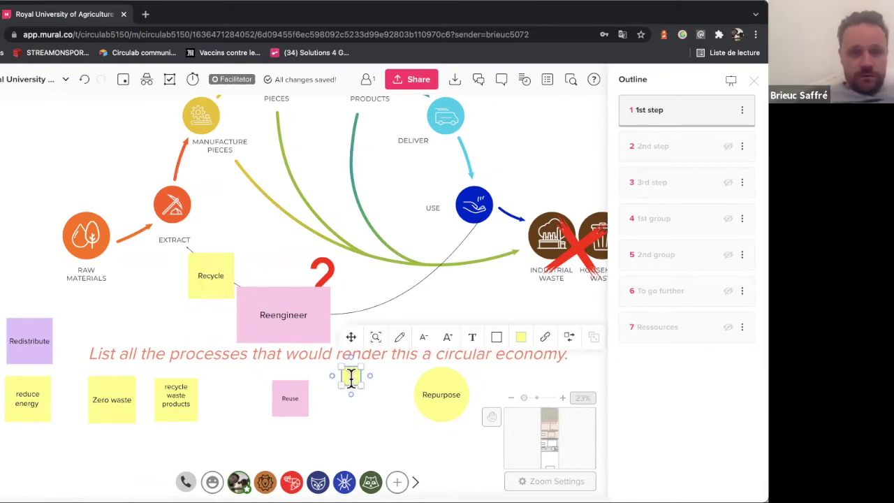
{"action": "left_click", "coordinate": [336, 409]}
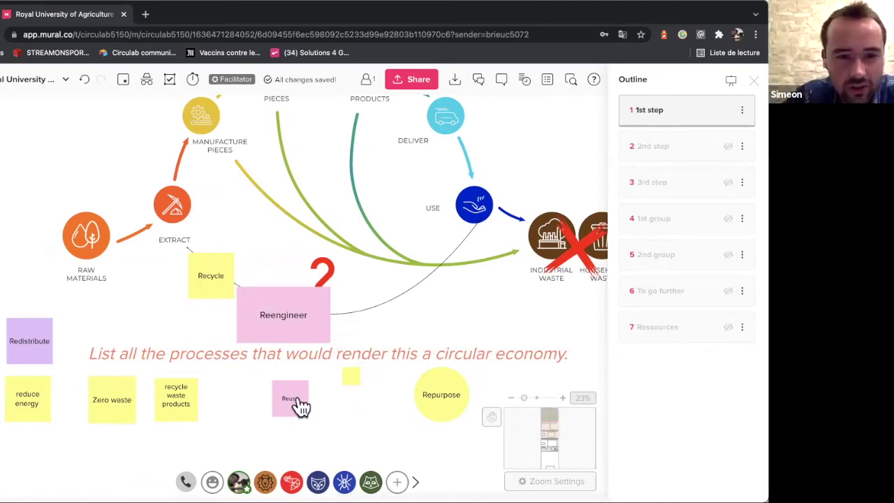
{"action": "left_click_drag", "start_coordinate": [300, 405], "coordinate": [470, 252]}
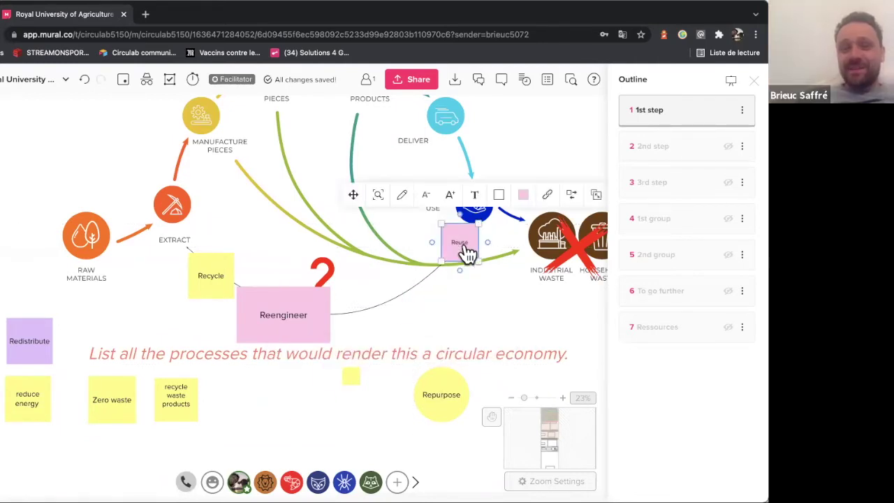
{"action": "key", "text": "Return"}
{"action": "type", "text": "Reconditi"}
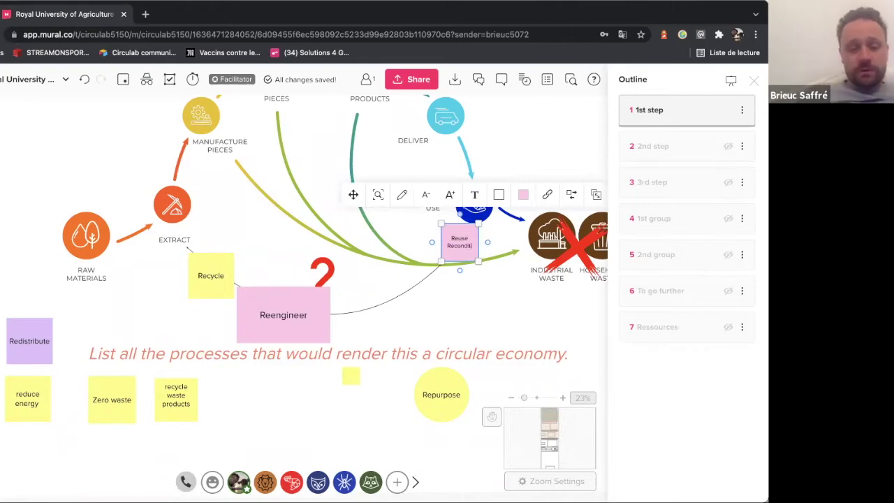
{"action": "type", "text": "onning"}
{"action": "left_click", "coordinate": [474, 307]}
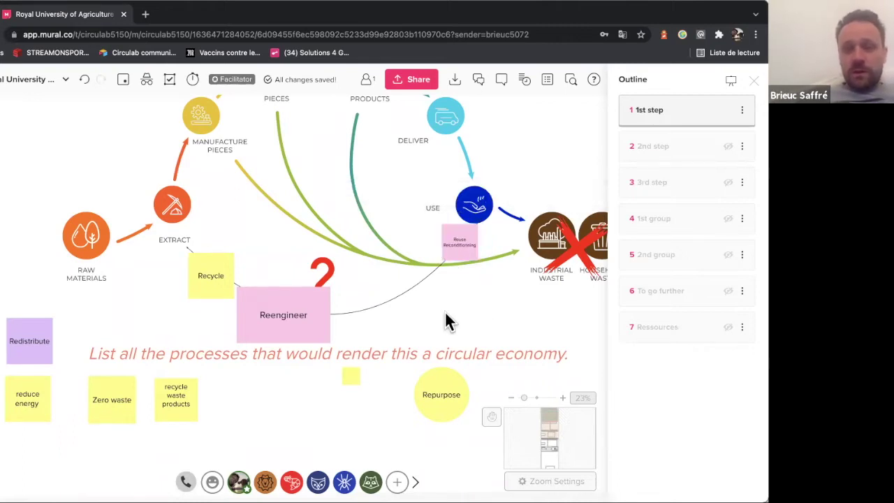
{"action": "left_click", "coordinate": [347, 379]}
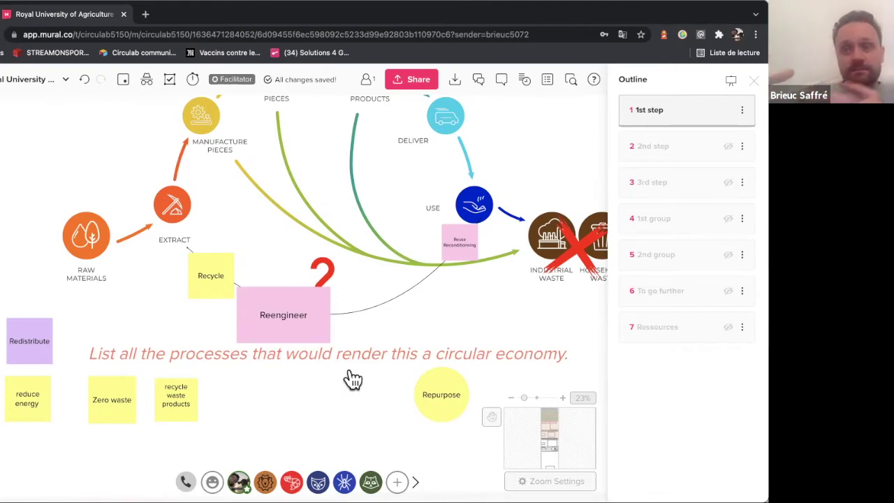
{"action": "left_click_drag", "start_coordinate": [459, 249], "coordinate": [456, 260]}
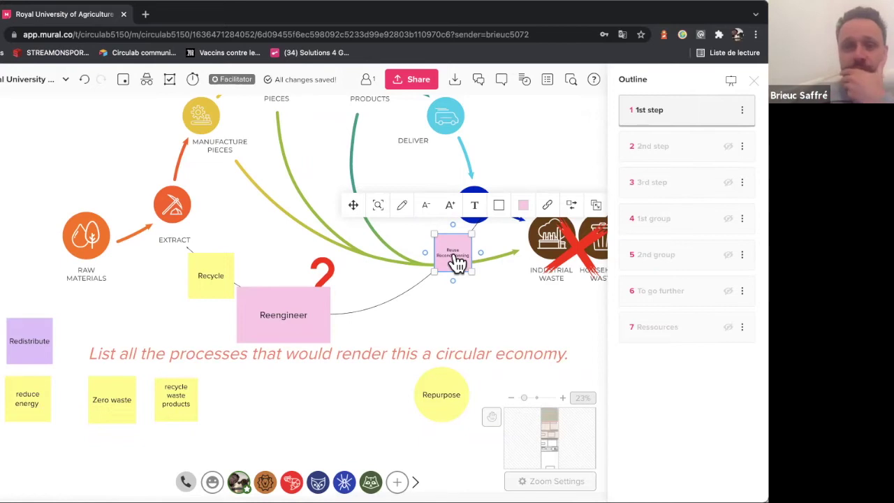
Step: Move the yellow Repurpose circle up beneath the Reuse Reconditionning note, right of Reengineer
{"action": "left_click", "coordinate": [446, 389]}
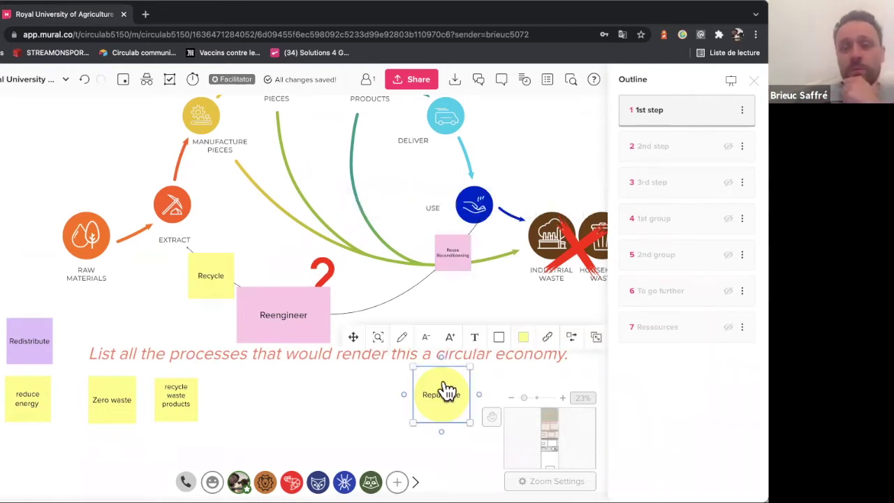
{"action": "left_click_drag", "start_coordinate": [447, 390], "coordinate": [458, 285]}
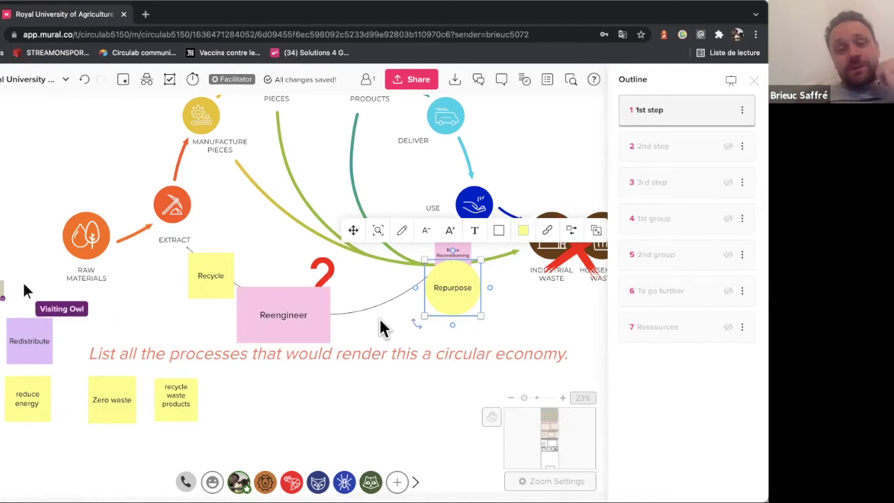
{"action": "left_click", "coordinate": [288, 335]}
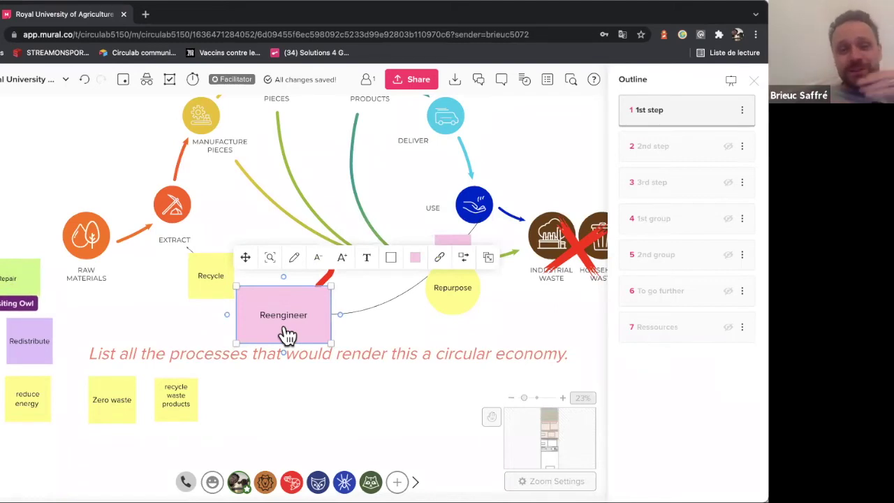
Step: Place the green Repair note from the left edge between Reengineer and Repurpose
{"action": "left_click", "coordinate": [427, 331]}
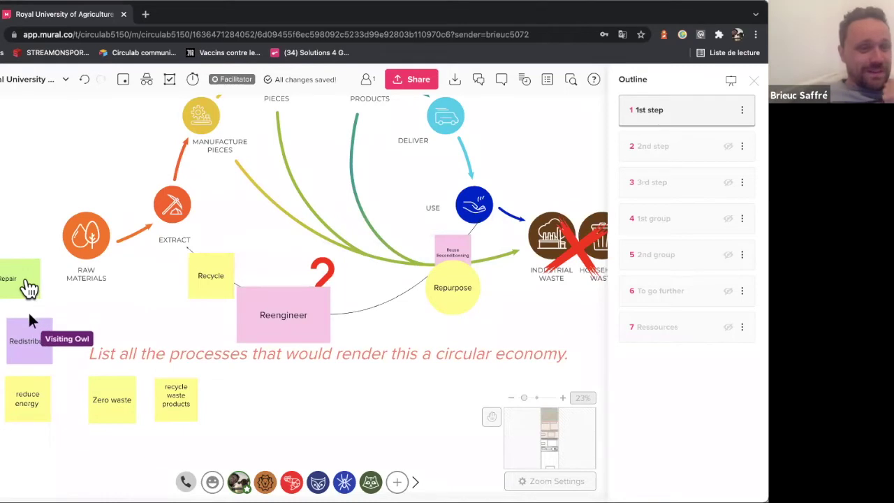
{"action": "left_click", "coordinate": [28, 287]}
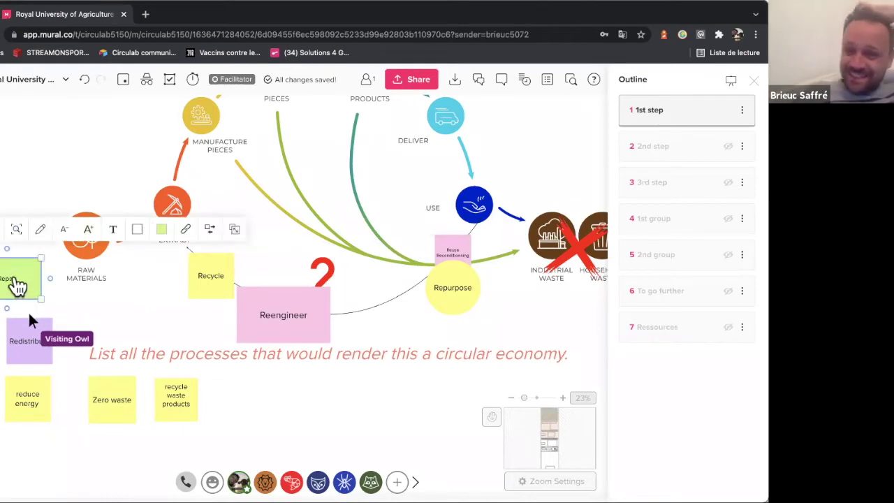
{"action": "left_click_drag", "start_coordinate": [18, 287], "coordinate": [392, 307]}
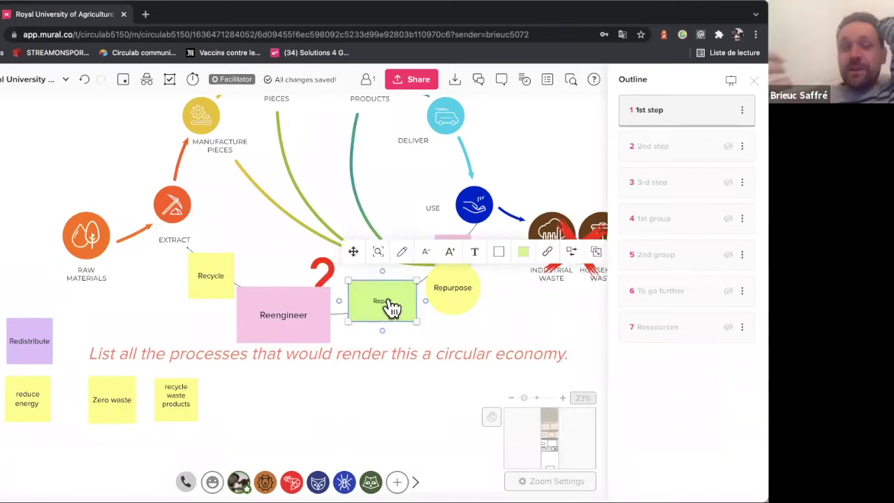
{"action": "left_click", "coordinate": [444, 329]}
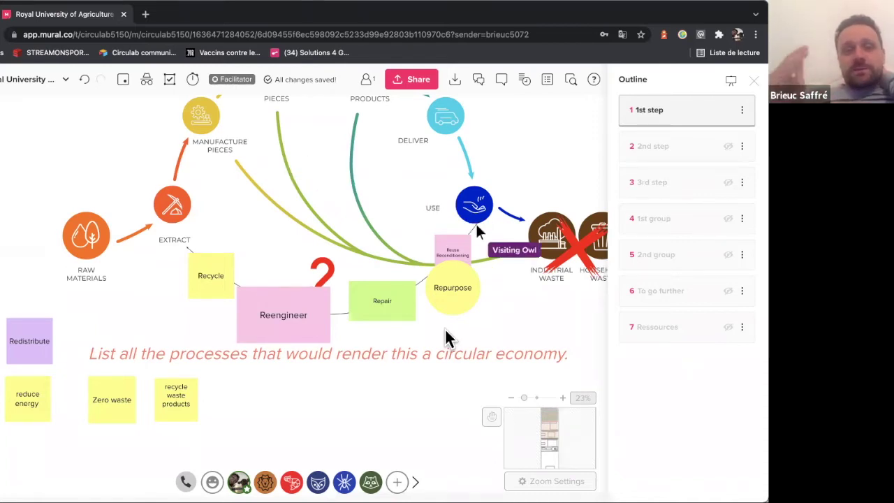
Step: Nudge Recycle up and right and Reengineer right to line up with the Repair note
{"action": "left_click_drag", "start_coordinate": [221, 277], "coordinate": [224, 273]}
{"action": "left_click", "coordinate": [155, 278]}
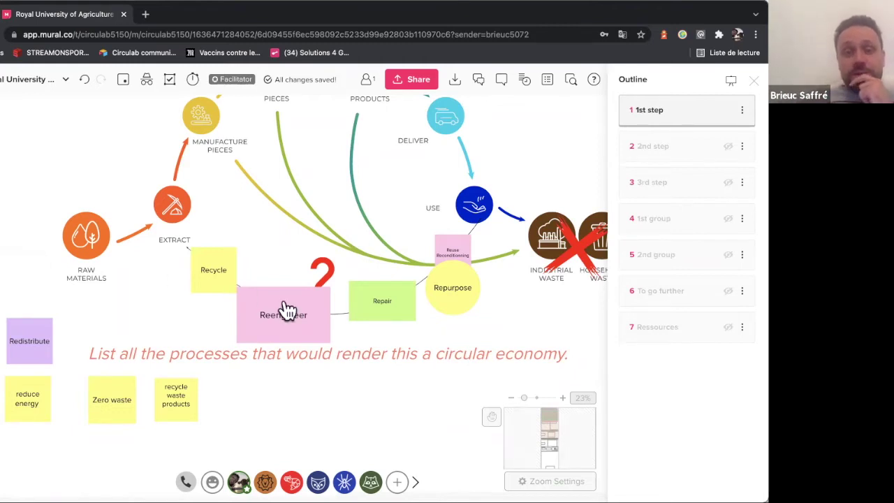
{"action": "left_click_drag", "start_coordinate": [285, 309], "coordinate": [297, 310]}
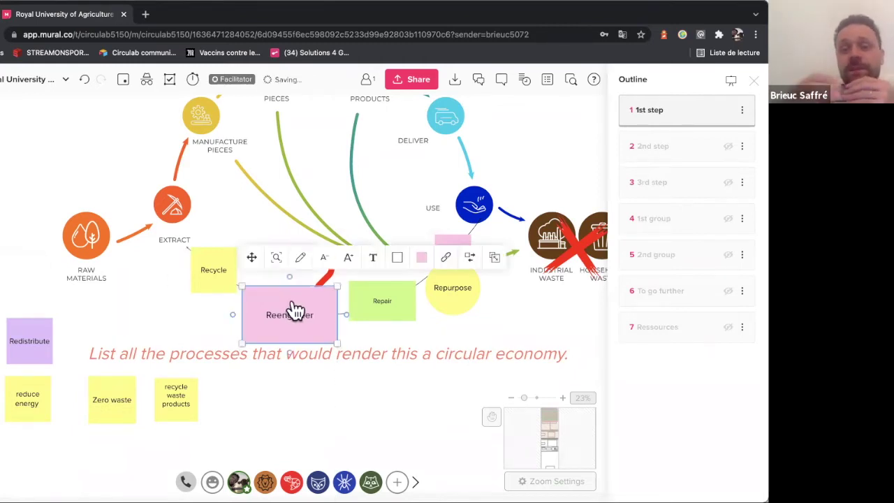
{"action": "left_click", "coordinate": [168, 313]}
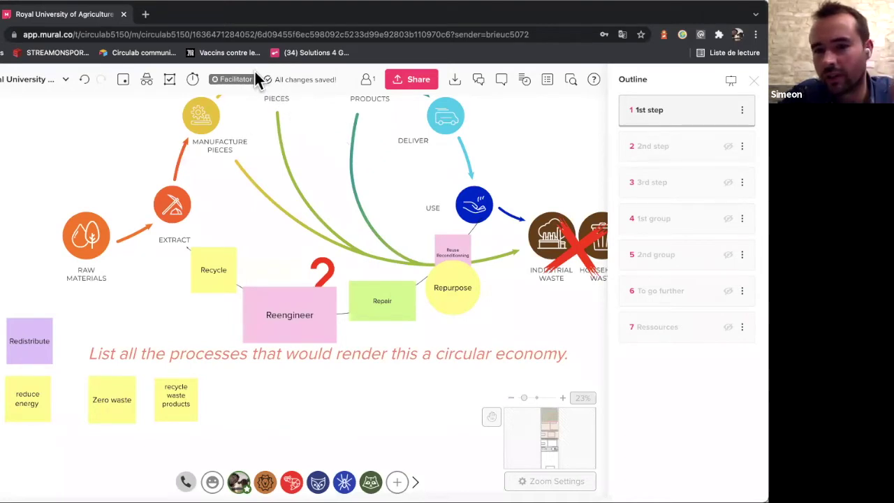
Step: Scroll the canvas to view the whole circular diagram and the process notes beneath it
{"action": "scroll", "coordinate": [185, 194], "scroll_direction": "up", "scroll_amount": 3}
{"action": "scroll", "coordinate": [185, 202], "scroll_direction": "up", "scroll_amount": 2}
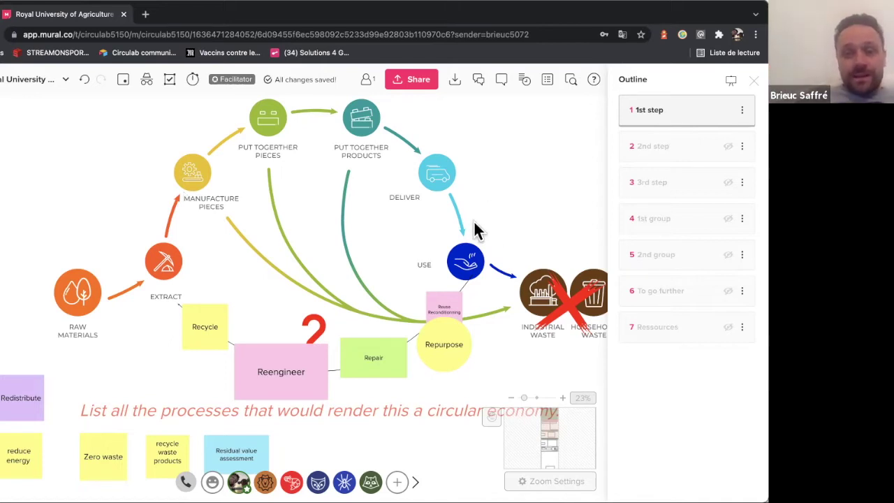
Step: Make all participants follow your view of the board
{"action": "scroll", "coordinate": [474, 229], "scroll_direction": "up", "scroll_amount": 10}
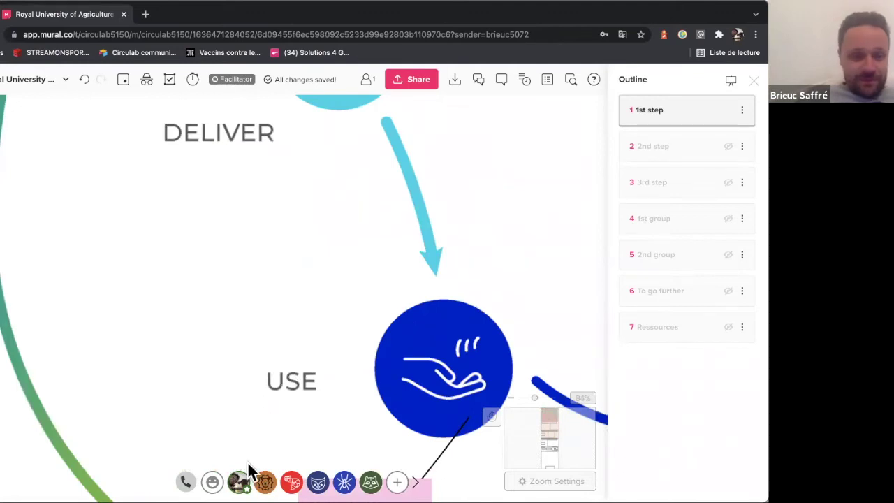
{"action": "left_click", "coordinate": [238, 482]}
{"action": "left_click", "coordinate": [265, 375]}
Step: Pan around the Pooper case frame, then release everyone from following your view
{"action": "scroll", "coordinate": [391, 356], "scroll_direction": "up", "scroll_amount": 5}
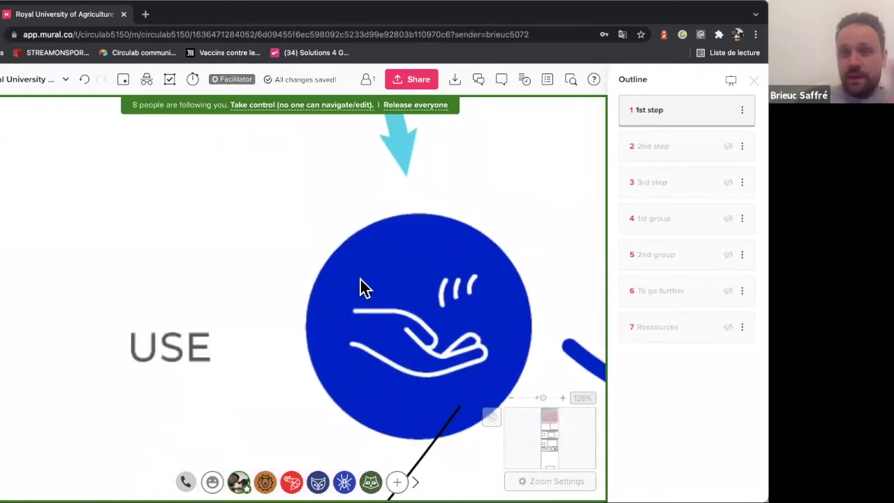
{"action": "scroll", "coordinate": [363, 287], "scroll_direction": "down", "scroll_amount": 10}
{"action": "scroll", "coordinate": [359, 283], "scroll_direction": "left", "scroll_amount": 10}
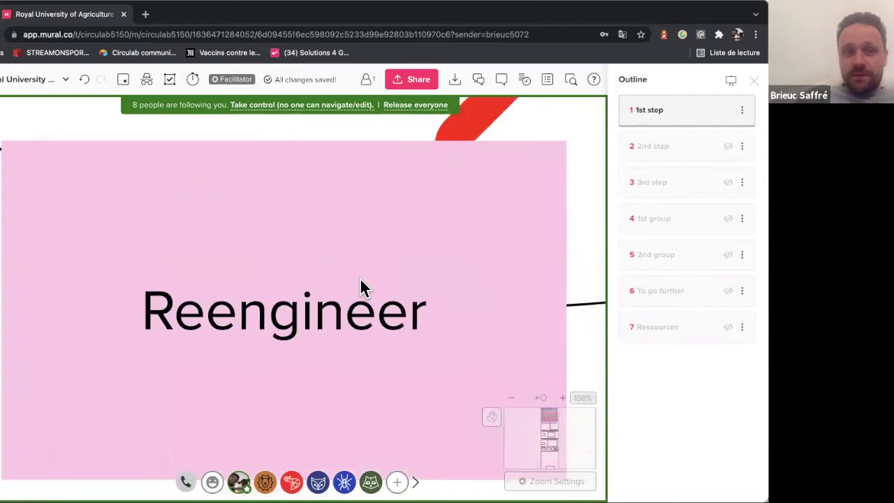
{"action": "scroll", "coordinate": [360, 277], "scroll_direction": "down", "scroll_amount": 5}
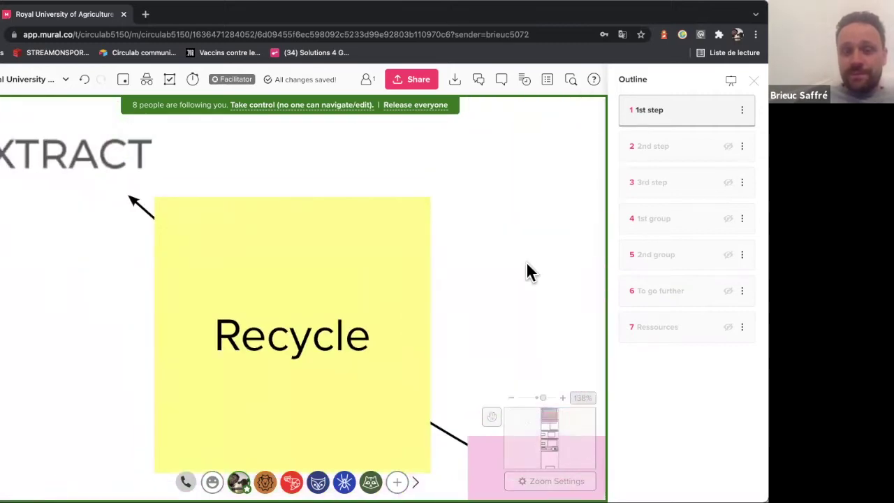
{"action": "scroll", "coordinate": [528, 264], "scroll_direction": "left", "scroll_amount": 4}
{"action": "scroll", "coordinate": [527, 269], "scroll_direction": "down", "scroll_amount": 10}
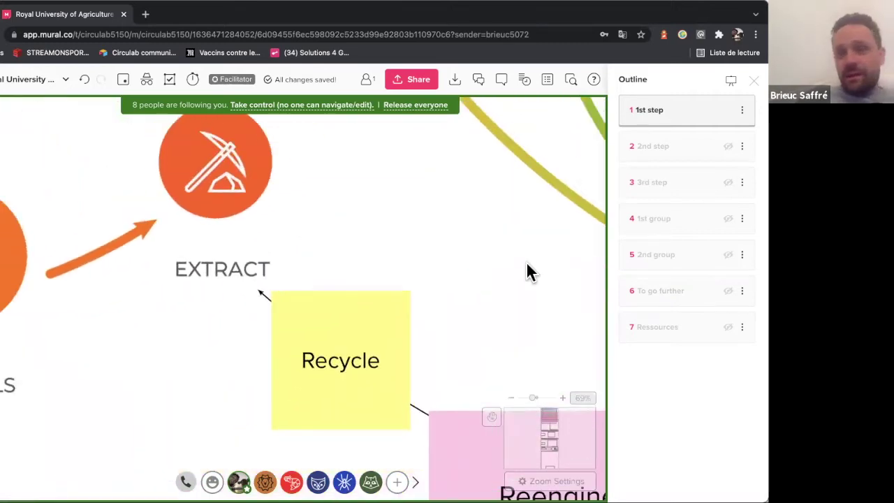
{"action": "scroll", "coordinate": [528, 271], "scroll_direction": "right", "scroll_amount": 5}
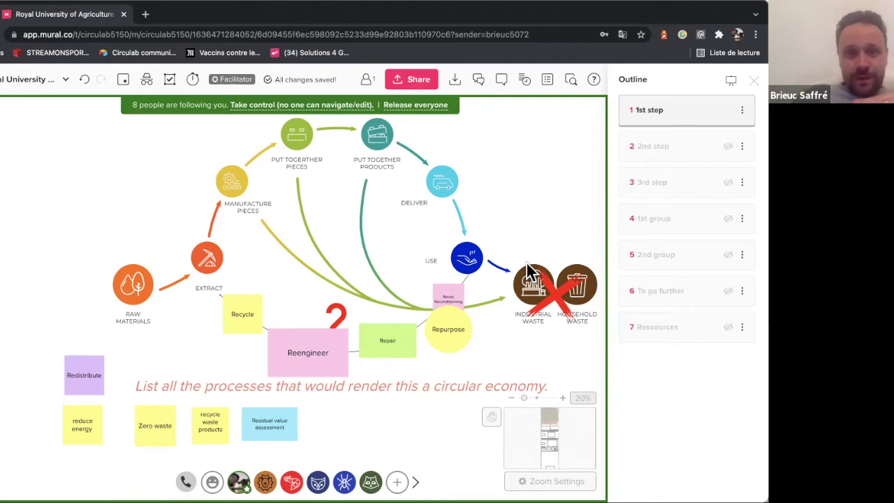
{"action": "left_click", "coordinate": [416, 106]}
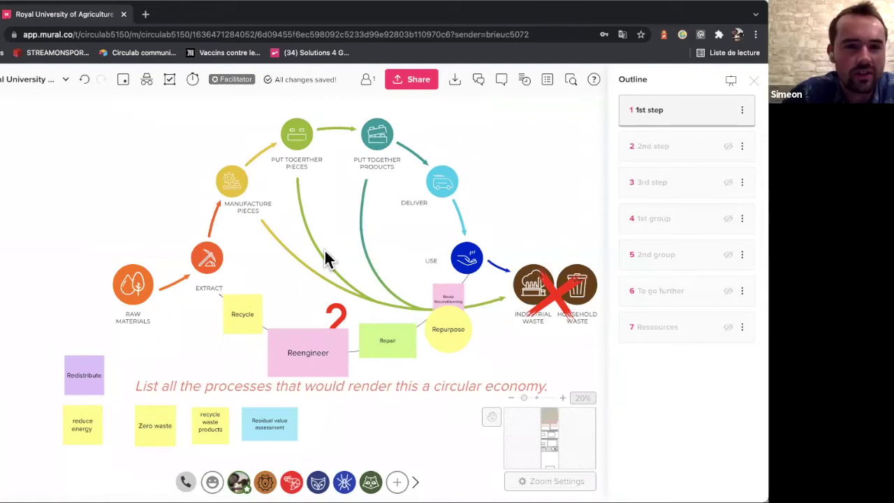
{"action": "scroll", "coordinate": [327, 257], "scroll_direction": "down", "scroll_amount": 2}
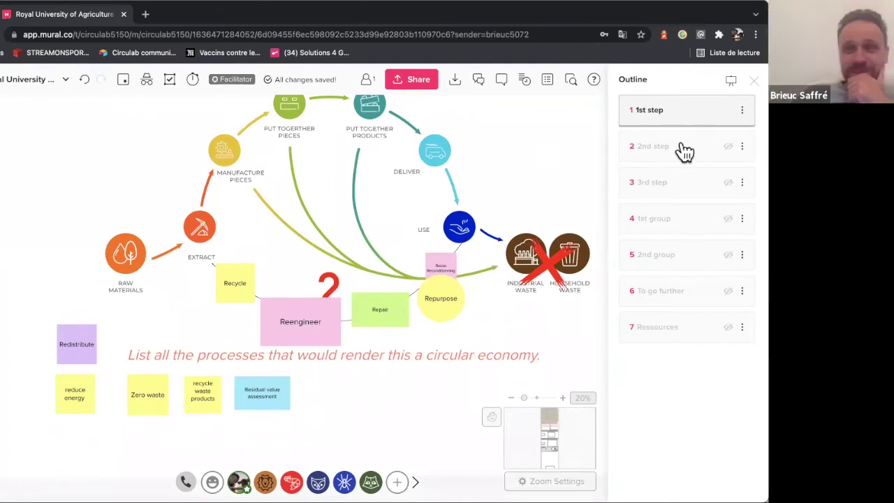
Step: Reveal the 2nd step from the Outline, summon all participants to it, and take control
{"action": "left_click", "coordinate": [684, 150]}
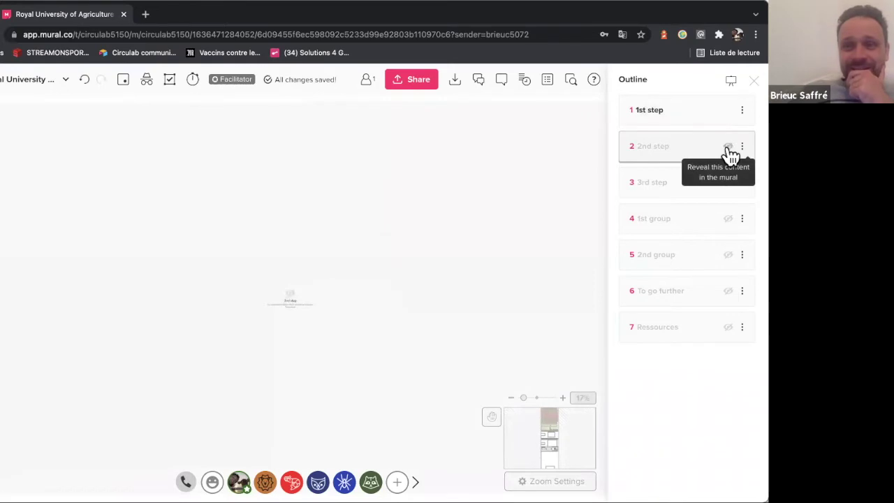
{"action": "left_click", "coordinate": [729, 147]}
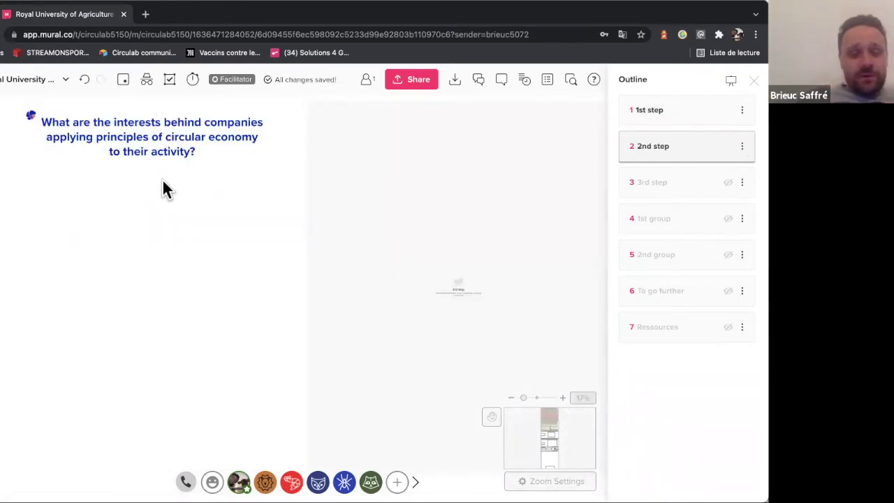
{"action": "left_click", "coordinate": [239, 481]}
{"action": "left_click", "coordinate": [360, 376]}
{"action": "left_click", "coordinate": [333, 105]}
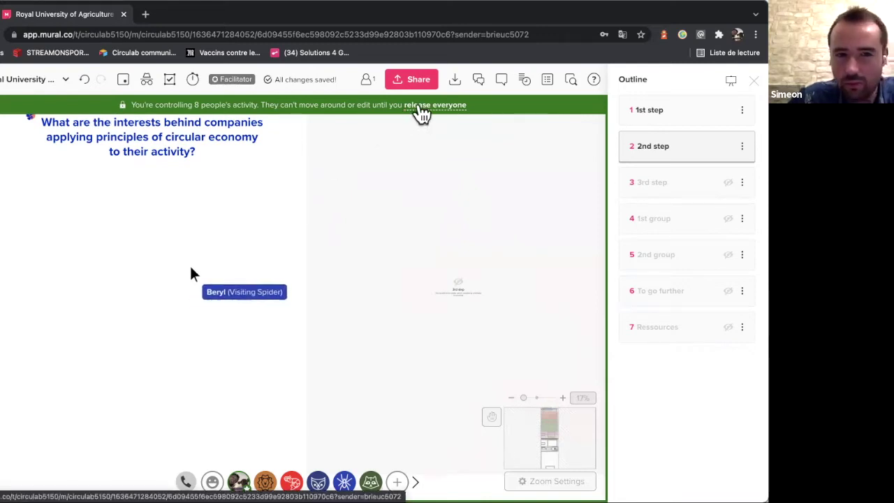
Step: Unlock the board, add a sticky note under the interests question, and start a 02:00 countdown
{"action": "left_click", "coordinate": [421, 111]}
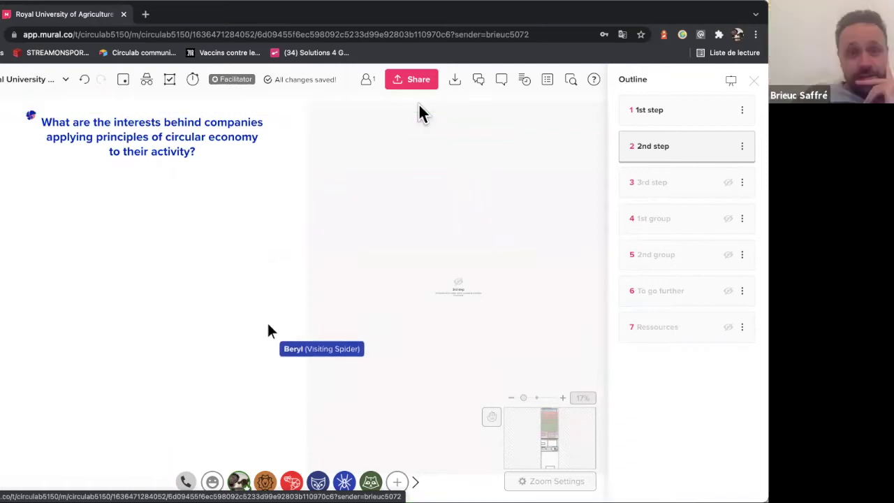
{"action": "double_click", "coordinate": [50, 185]}
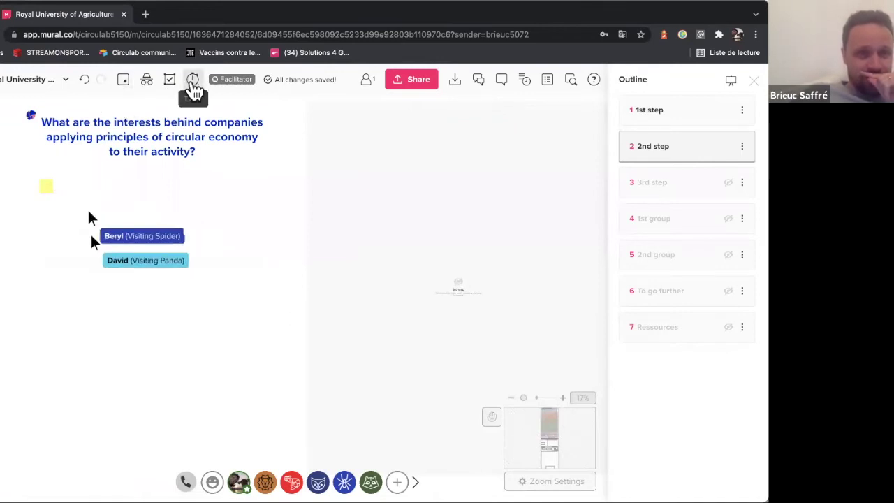
{"action": "left_click", "coordinate": [192, 80]}
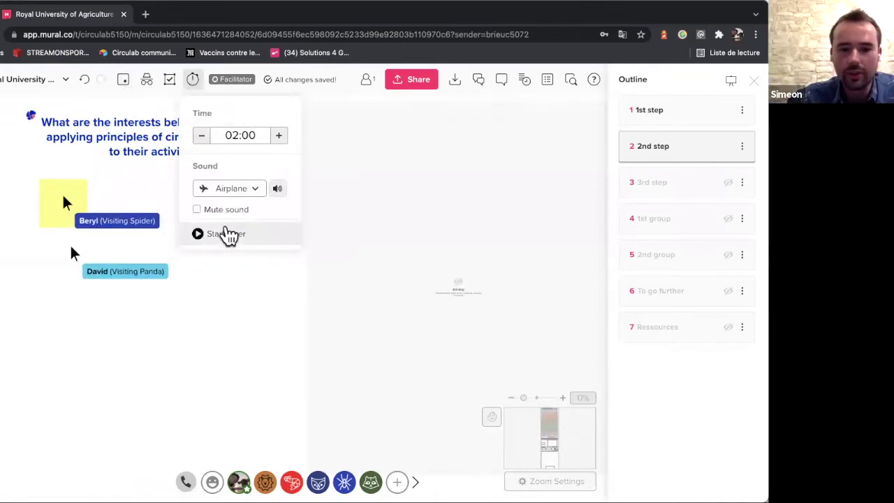
{"action": "left_click", "coordinate": [225, 233]}
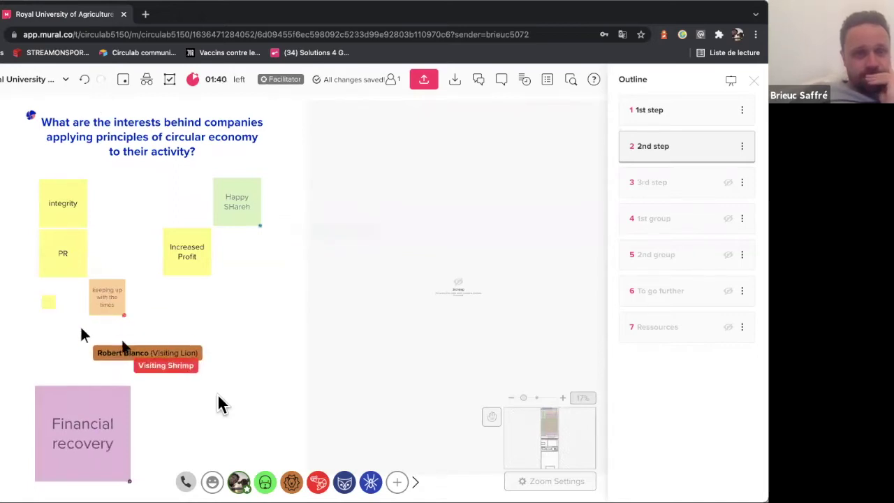
Step: Add a new sticky note to the 2nd step answer grid while participants post their answers
{"action": "double_click", "coordinate": [218, 404]}
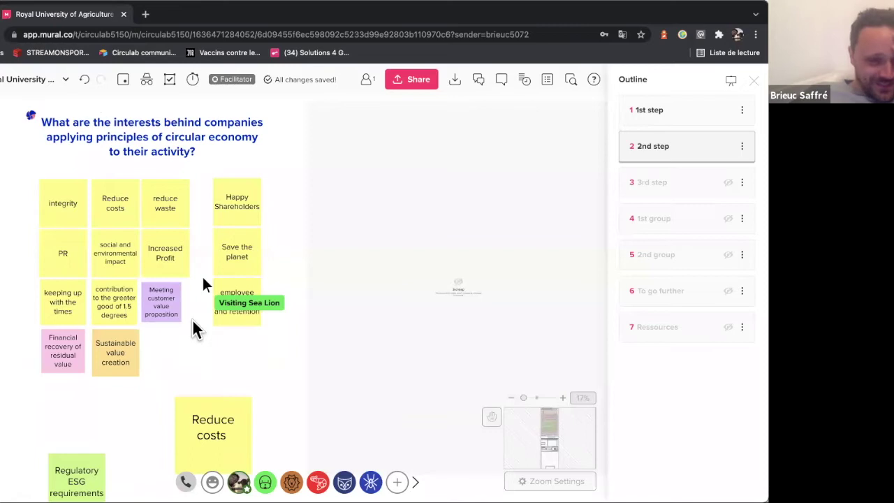
Step: Rearrange the Regulatory ESG requirements, Happy Shareholders, Save the planet, Reduce costs and reduce waste notes
{"action": "left_click_drag", "start_coordinate": [82, 438], "coordinate": [67, 424]}
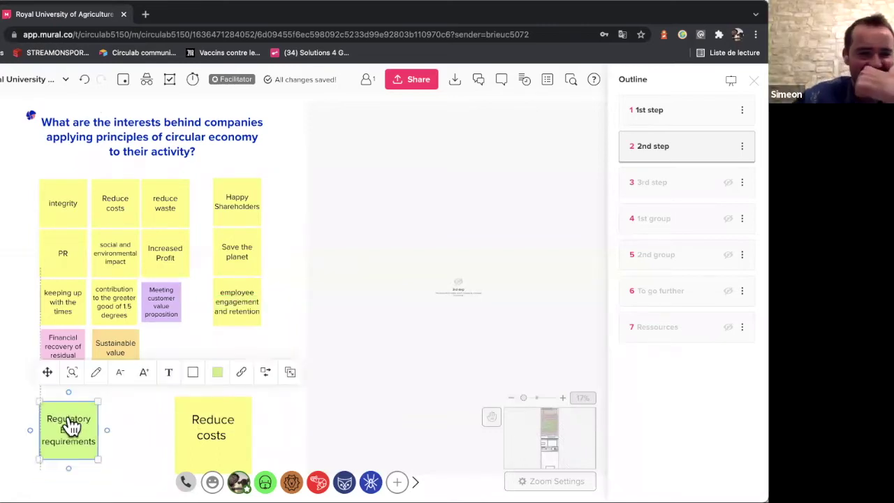
{"action": "left_click", "coordinate": [129, 426]}
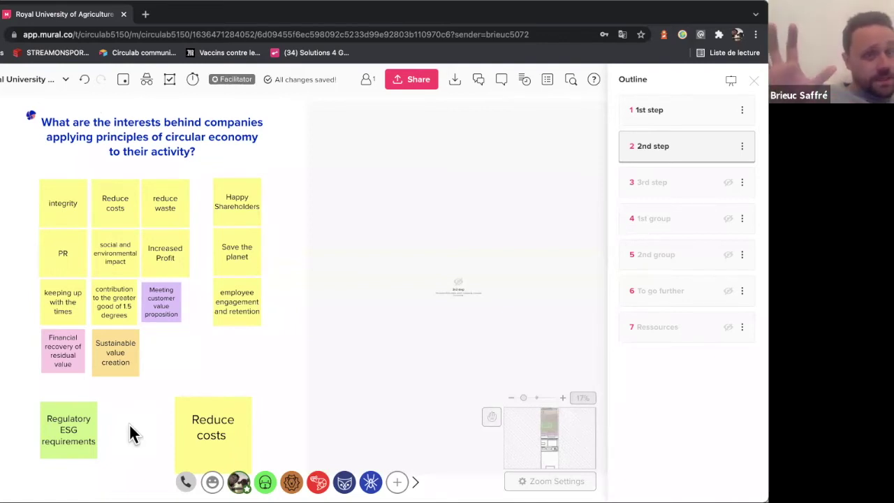
{"action": "scroll", "coordinate": [130, 425], "scroll_direction": "down", "scroll_amount": 1}
{"action": "left_click_drag", "start_coordinate": [245, 214], "coordinate": [275, 191]}
{"action": "left_click_drag", "start_coordinate": [236, 244], "coordinate": [167, 347]}
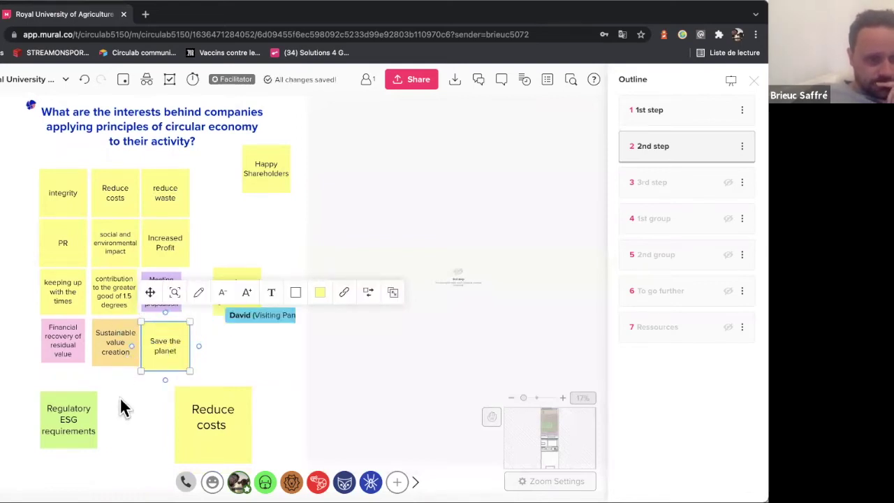
{"action": "left_click_drag", "start_coordinate": [223, 412], "coordinate": [275, 226]}
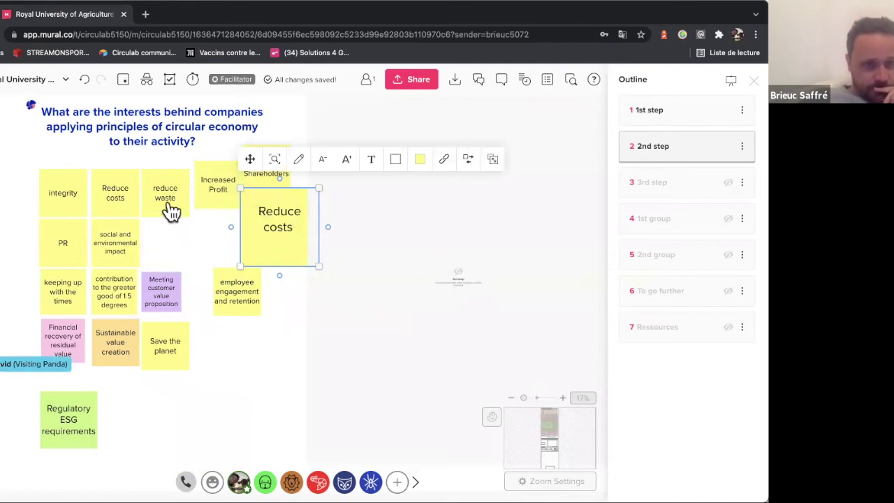
{"action": "left_click_drag", "start_coordinate": [173, 204], "coordinate": [171, 254]}
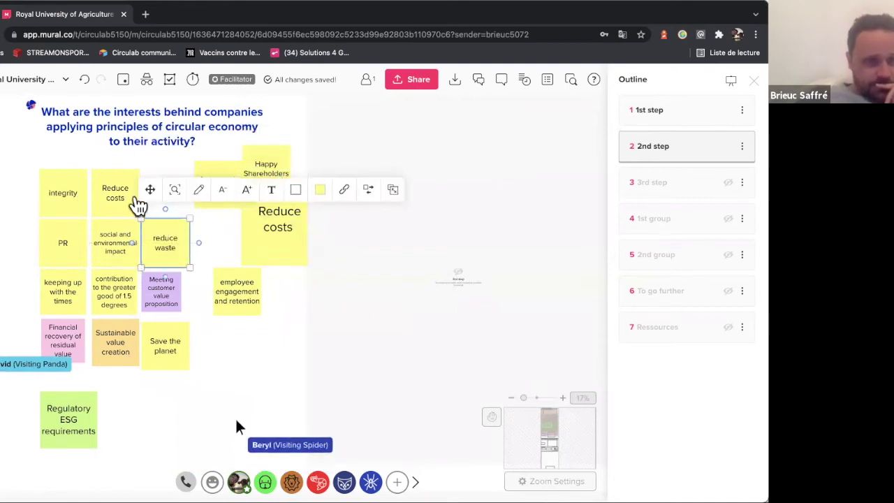
Step: Delete the large duplicate Reduce costs note and place Reduce costs under Happy Shareholders
{"action": "left_click", "coordinate": [279, 226]}
{"action": "key", "text": "BackSpace"}
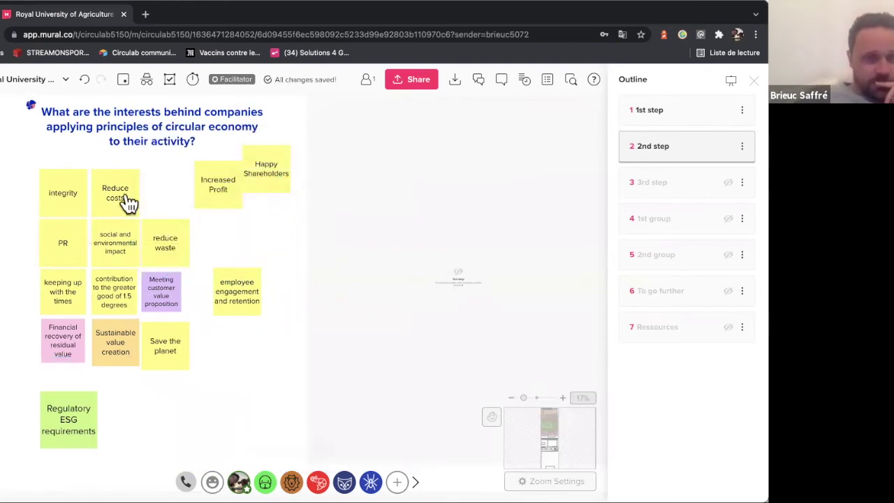
{"action": "left_click_drag", "start_coordinate": [129, 203], "coordinate": [280, 225]}
{"action": "left_click", "coordinate": [147, 190]}
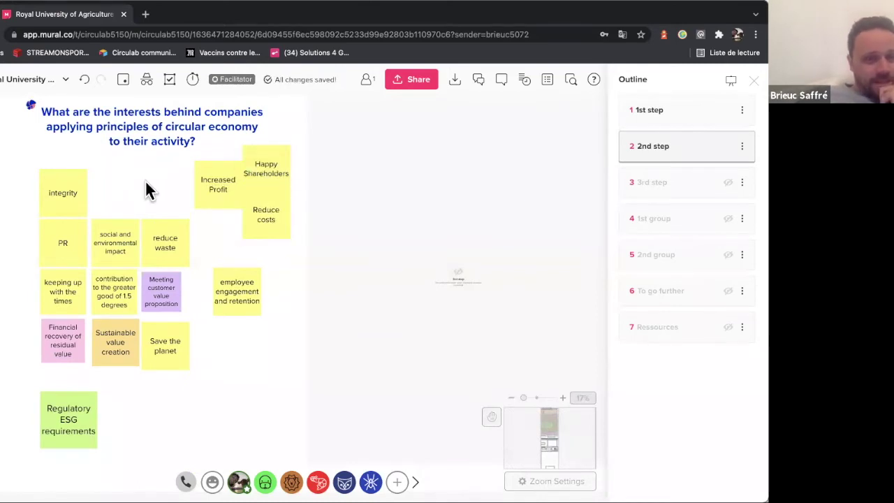
Step: Group reduce waste with Sustainable value creation on the right, and put Save the planet beside Regulatory ESG requirements
{"action": "scroll", "coordinate": [146, 190], "scroll_direction": "left", "scroll_amount": 1}
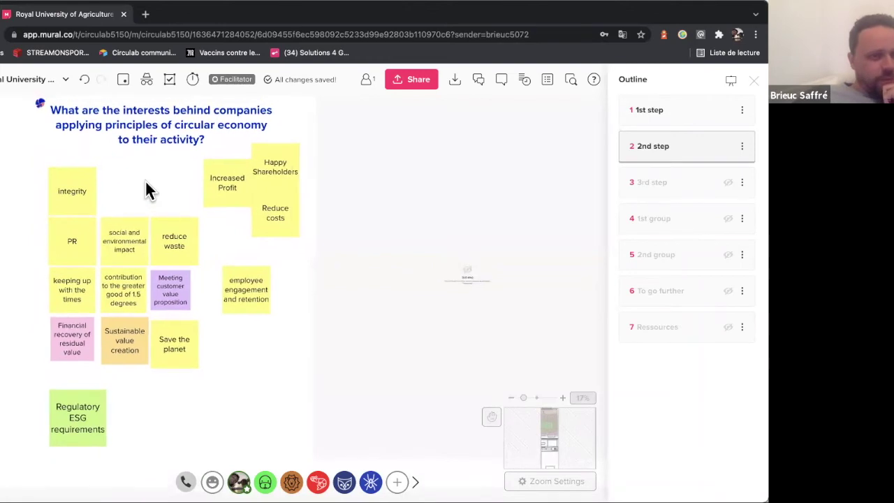
{"action": "scroll", "coordinate": [147, 190], "scroll_direction": "right", "scroll_amount": 1}
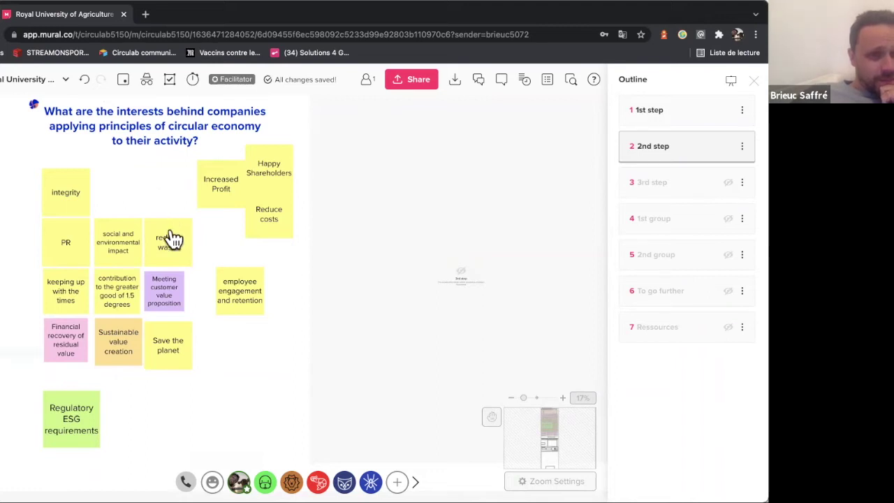
{"action": "left_click_drag", "start_coordinate": [172, 240], "coordinate": [275, 371]}
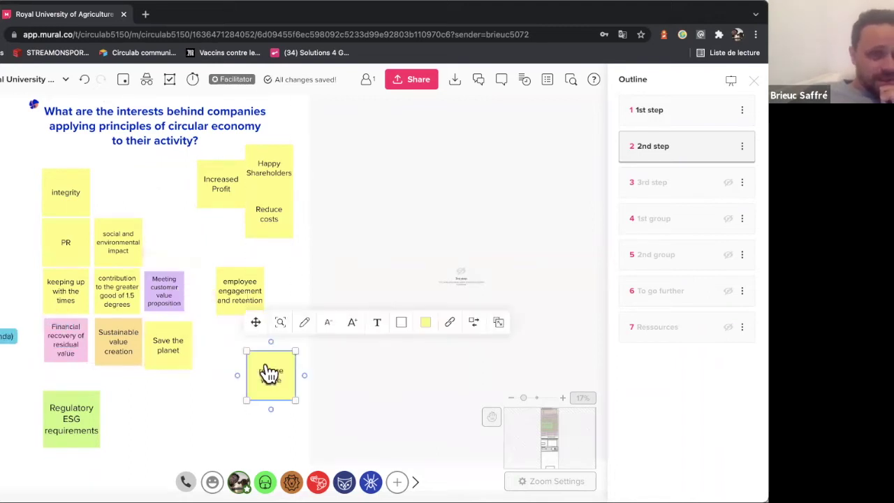
{"action": "left_click_drag", "start_coordinate": [179, 358], "coordinate": [129, 418]}
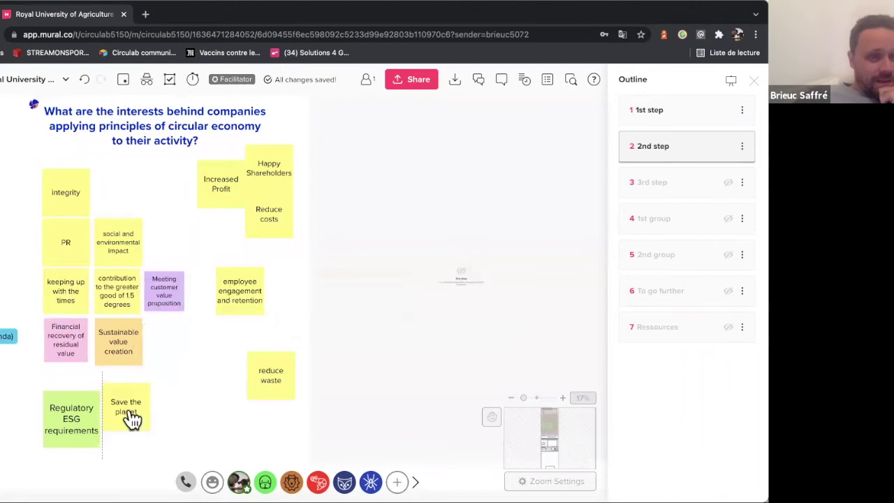
{"action": "left_click_drag", "start_coordinate": [143, 342], "coordinate": [238, 386]}
{"action": "left_click", "coordinate": [138, 336]}
Step: Add the 1.5 degrees contribution and social and environmental impact notes to the right-hand group
{"action": "left_click_drag", "start_coordinate": [120, 309], "coordinate": [235, 362]}
{"action": "left_click", "coordinate": [185, 358]}
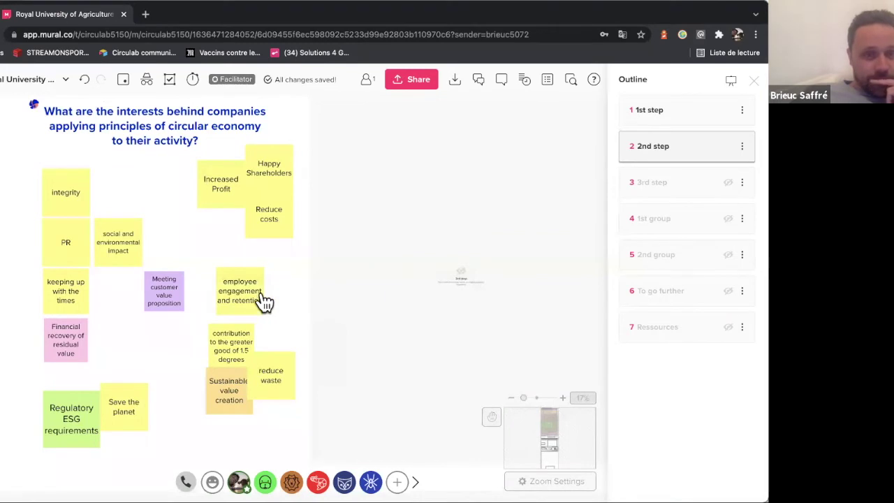
{"action": "left_click_drag", "start_coordinate": [243, 299], "coordinate": [232, 288]}
{"action": "left_click_drag", "start_coordinate": [142, 258], "coordinate": [297, 343]}
{"action": "left_click", "coordinate": [195, 351]}
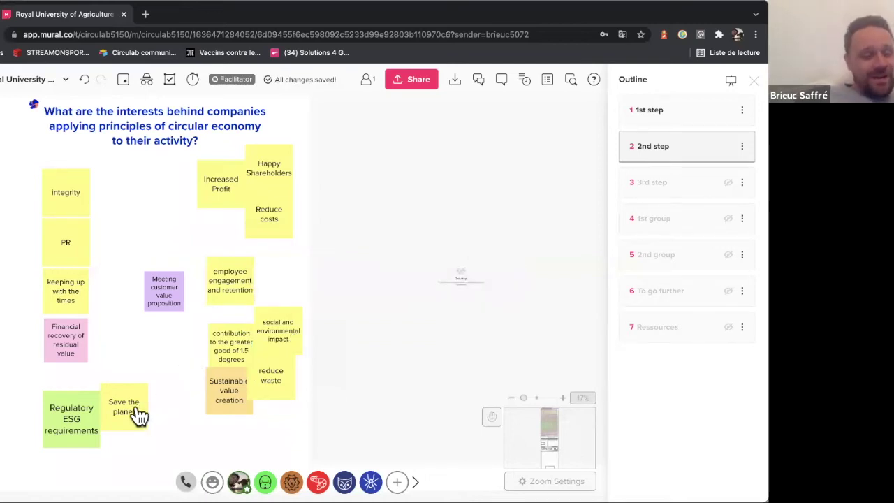
{"action": "left_click_drag", "start_coordinate": [140, 416], "coordinate": [139, 422]}
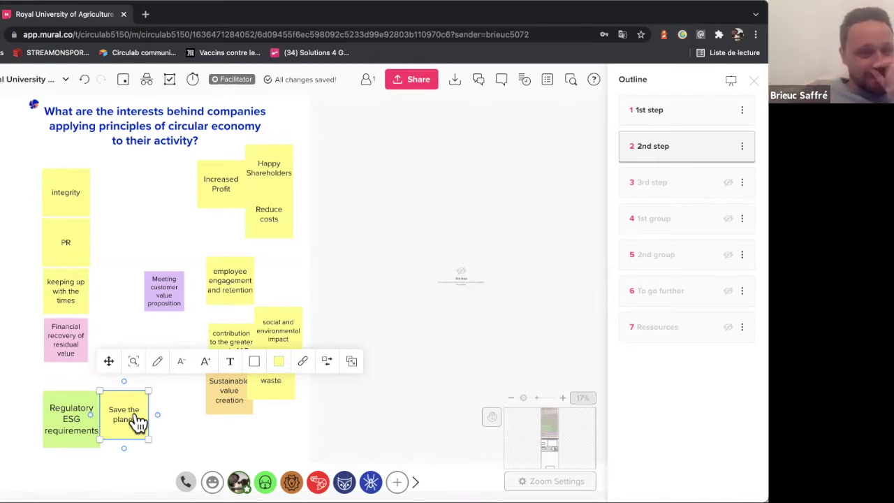
{"action": "left_click_drag", "start_coordinate": [124, 414], "coordinate": [189, 381]}
{"action": "left_click", "coordinate": [136, 393]}
{"action": "left_click_drag", "start_coordinate": [89, 427], "coordinate": [66, 445]}
{"action": "left_click", "coordinate": [120, 331]}
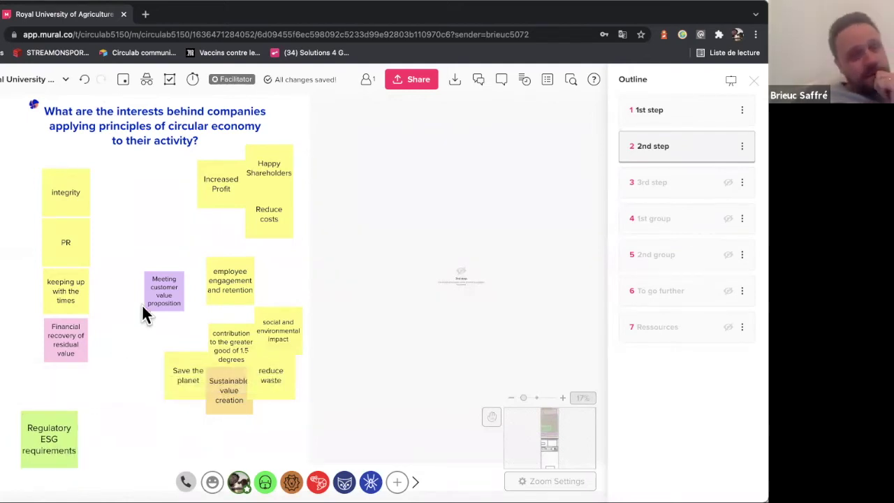
{"action": "left_click_drag", "start_coordinate": [155, 305], "coordinate": [144, 280]}
{"action": "left_click_drag", "start_coordinate": [48, 205], "coordinate": [32, 201]}
{"action": "left_click_drag", "start_coordinate": [60, 244], "coordinate": [50, 240]}
{"action": "left_click_drag", "start_coordinate": [144, 263], "coordinate": [81, 202]}
{"action": "left_click", "coordinate": [139, 282]}
{"action": "left_click_drag", "start_coordinate": [74, 301], "coordinate": [101, 252]}
{"action": "left_click", "coordinate": [114, 305]}
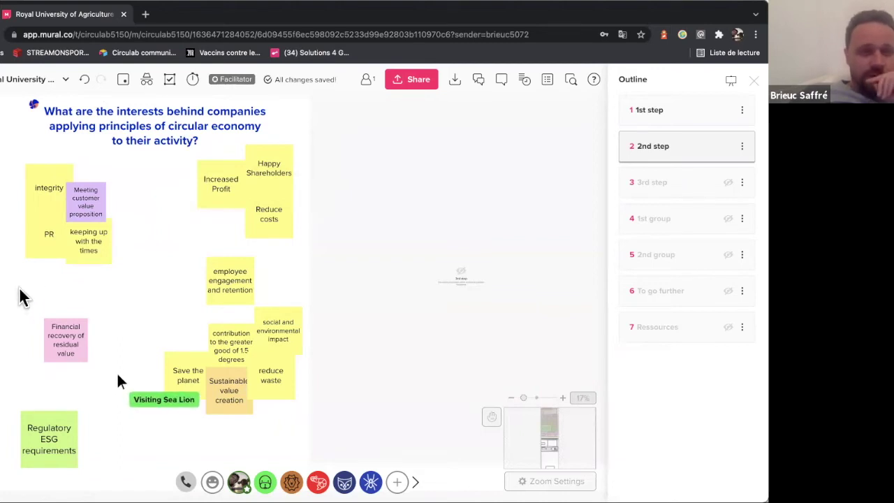
{"action": "left_click_drag", "start_coordinate": [20, 292], "coordinate": [136, 185]}
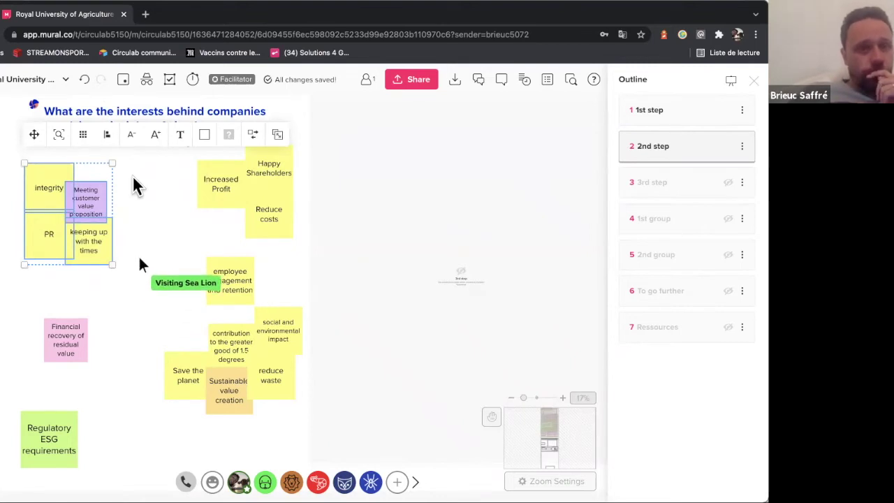
{"action": "left_click", "coordinate": [128, 199]}
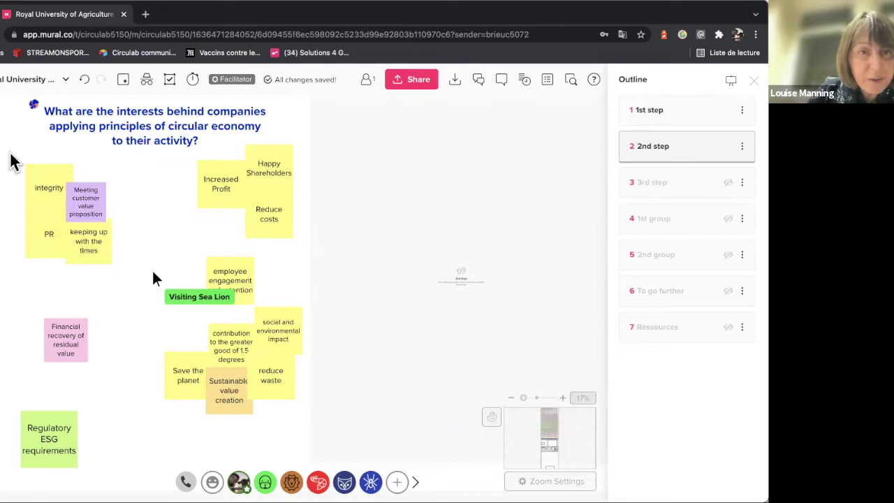
{"action": "left_click", "coordinate": [252, 299]}
Step: Reposition the employee engagement and Regulatory ESG requirements notes, then unhide the 3rd step from the Outline
{"action": "left_click_drag", "start_coordinate": [251, 299], "coordinate": [156, 301]}
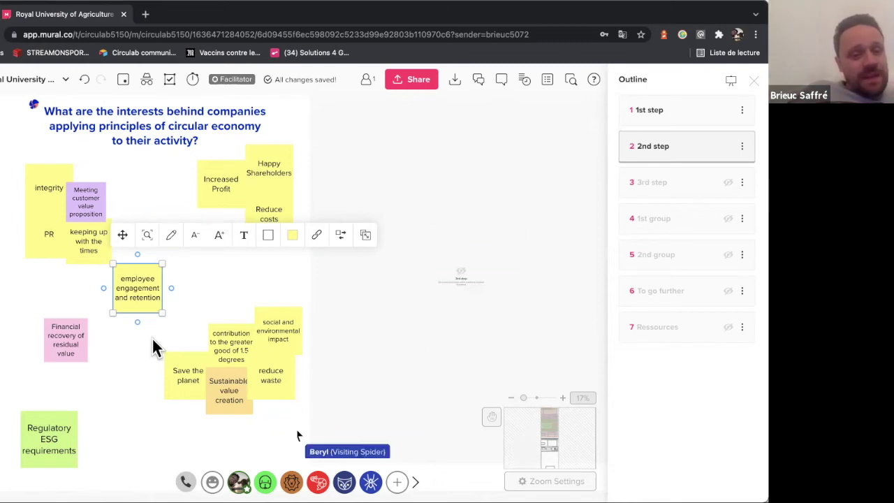
{"action": "mouse_move", "coordinate": [61, 419]}
{"action": "left_mouse_down"}
{"action": "mouse_move", "coordinate": [76, 407]}
{"action": "mouse_move", "coordinate": [70, 431]}
{"action": "left_mouse_up"}
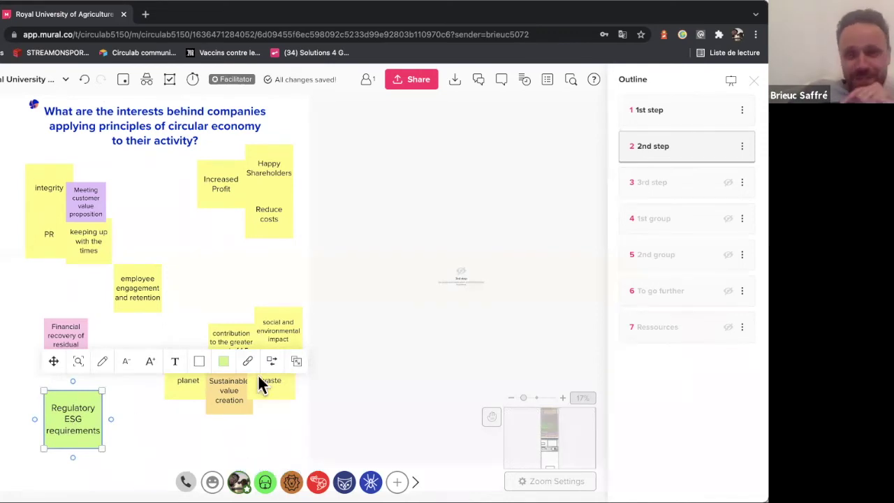
{"action": "left_click", "coordinate": [729, 184]}
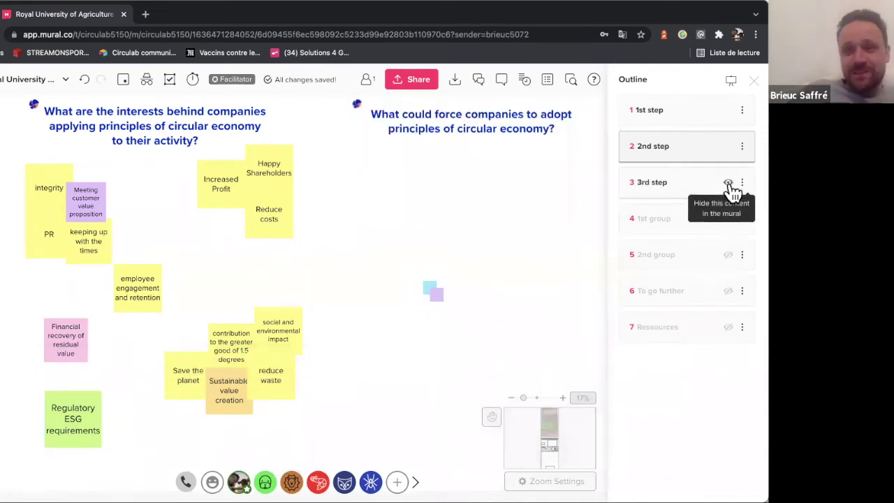
Step: Centre the view on the 3rd step and delete its two small placeholder notes
{"action": "left_click", "coordinate": [690, 184]}
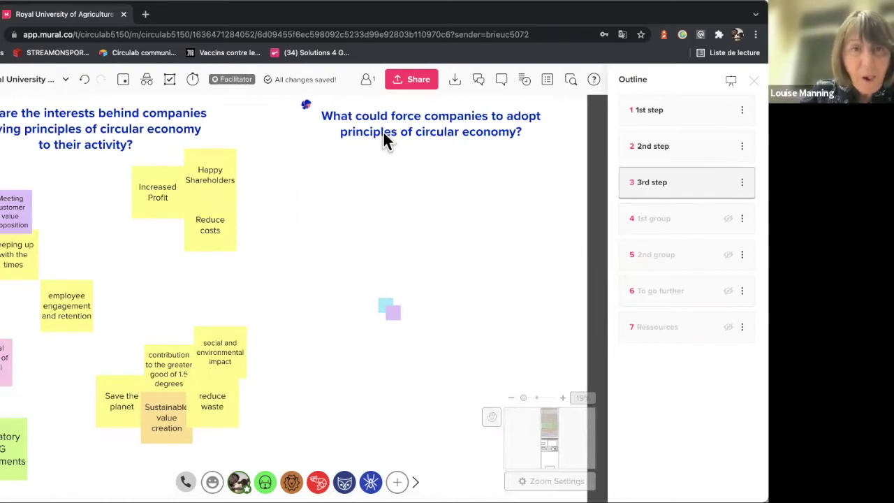
{"action": "left_click_drag", "start_coordinate": [349, 285], "coordinate": [430, 358]}
{"action": "key", "text": "Delete"}
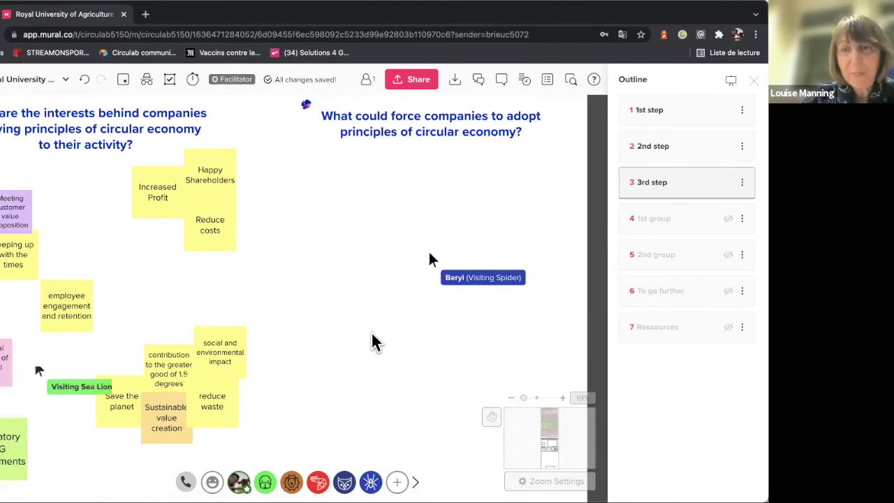
Step: Shorten the timer from 02:00 to 01:00 and start the countdown
{"action": "left_click", "coordinate": [192, 79]}
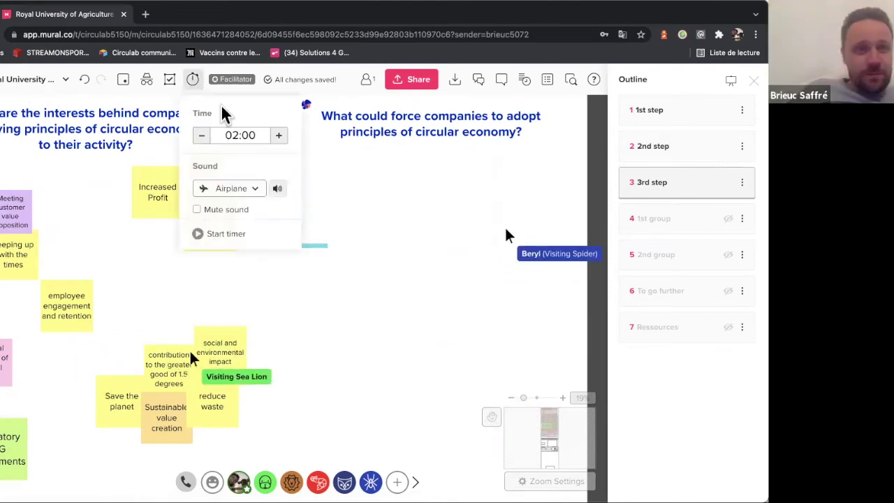
{"action": "left_click", "coordinate": [201, 136]}
{"action": "left_click", "coordinate": [226, 236]}
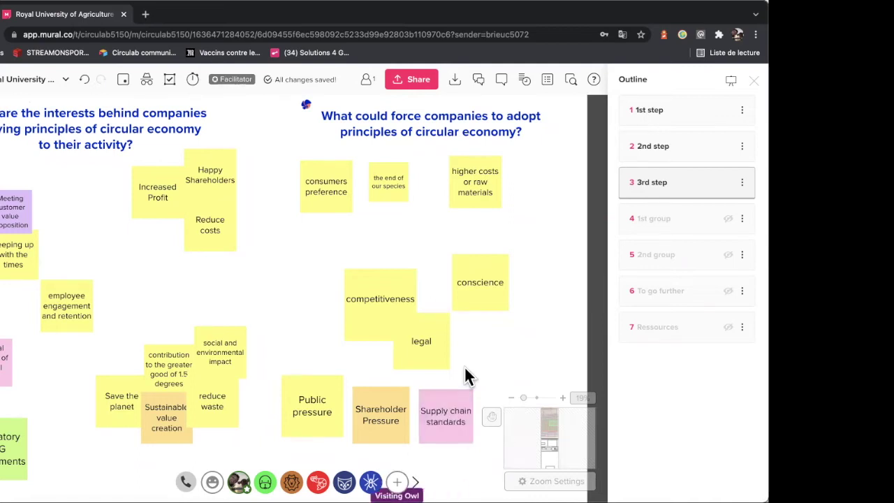
Step: Shift 'higher costs or raw materials' right and colour it salmon red; put Regulatory changes beside legal
{"action": "left_click", "coordinate": [477, 174]}
{"action": "left_click_drag", "start_coordinate": [477, 175], "coordinate": [524, 172]}
{"action": "left_click", "coordinate": [523, 123]}
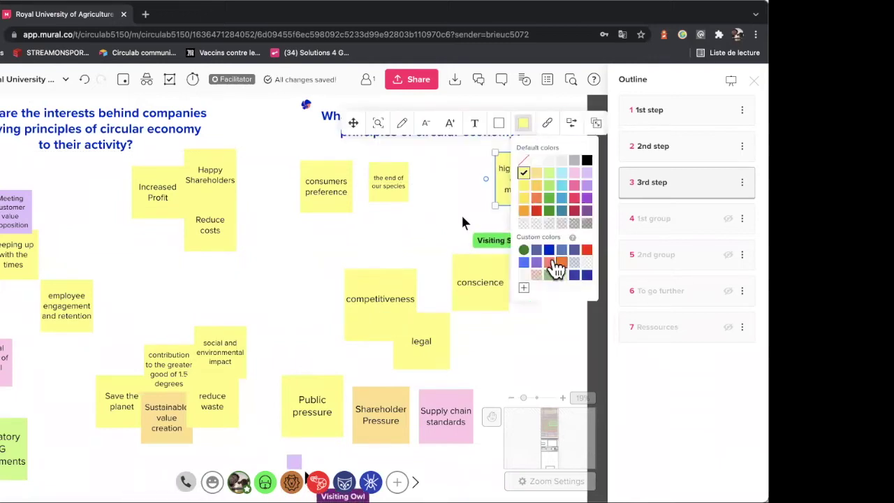
{"action": "left_click", "coordinate": [550, 262]}
{"action": "left_click", "coordinate": [385, 253]}
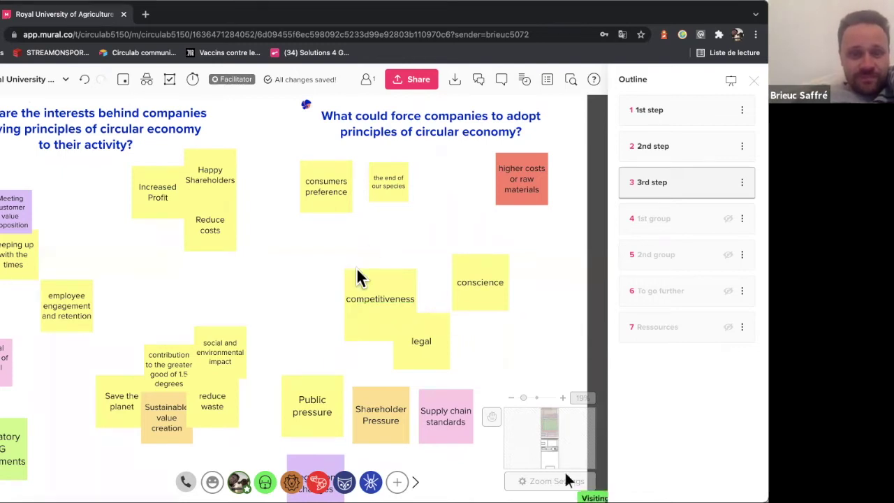
{"action": "left_click_drag", "start_coordinate": [313, 468], "coordinate": [513, 336]}
Step: Stack a shrunken Public pressure note under consumers preference
{"action": "left_click", "coordinate": [266, 299]}
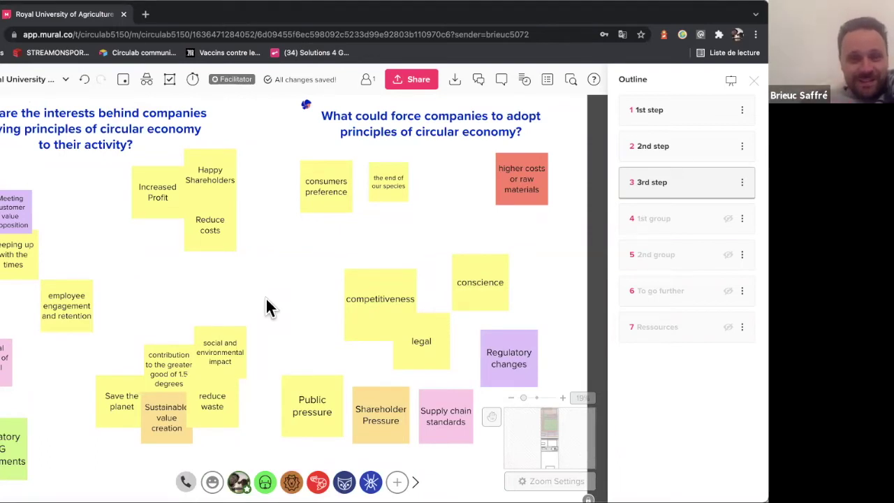
{"action": "scroll", "coordinate": [265, 297], "scroll_direction": "right", "scroll_amount": 2}
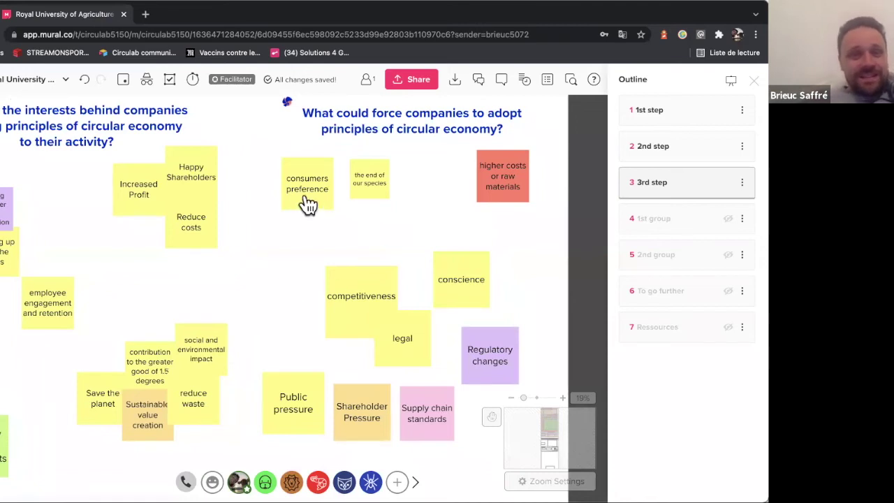
{"action": "left_click_drag", "start_coordinate": [308, 205], "coordinate": [285, 218]}
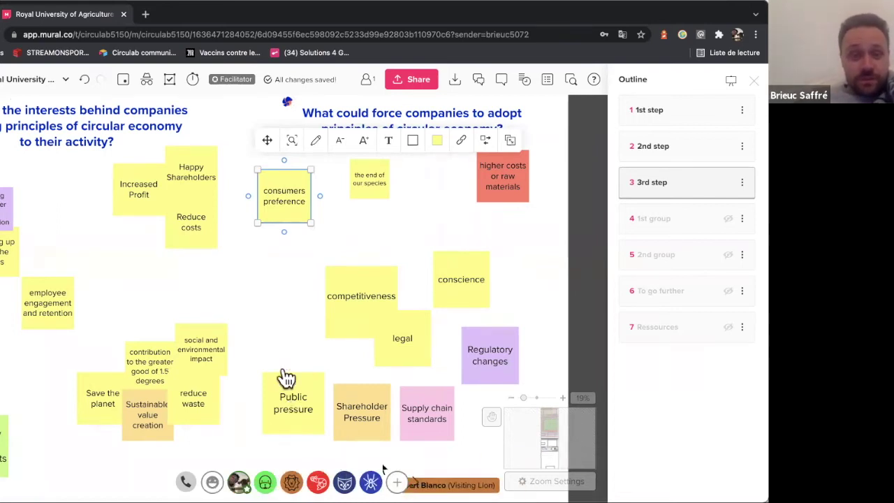
{"action": "left_click_drag", "start_coordinate": [287, 377], "coordinate": [287, 255]}
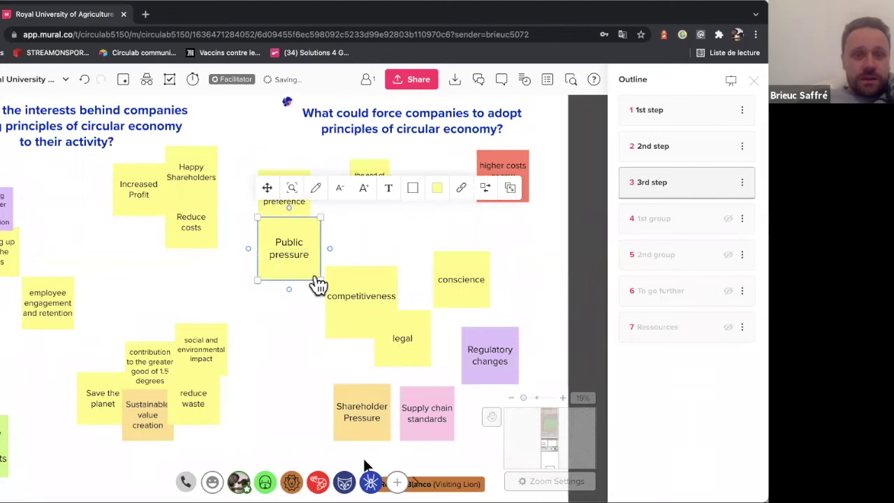
{"action": "left_click_drag", "start_coordinate": [319, 282], "coordinate": [310, 269]}
{"action": "left_click", "coordinate": [359, 240]}
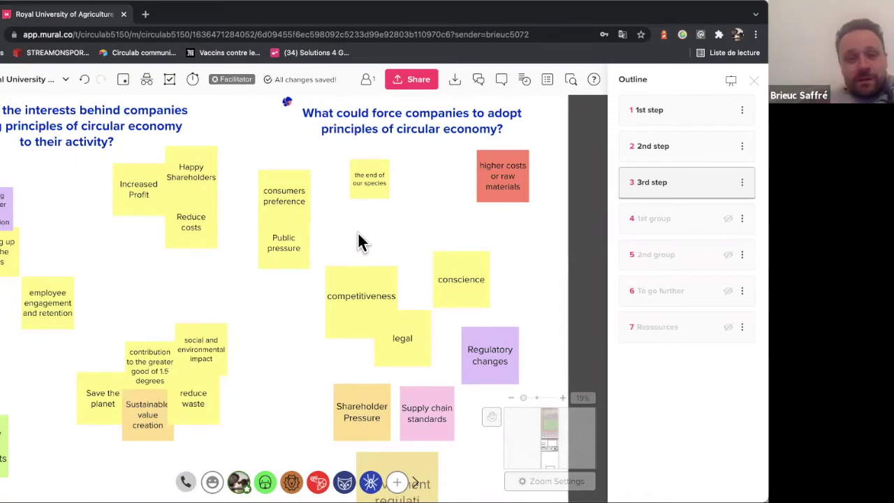
Step: Move legal down-left and place Regulatory ESG requirements directly below it
{"action": "left_click_drag", "start_coordinate": [398, 340], "coordinate": [283, 361]}
{"action": "left_click", "coordinate": [40, 442]}
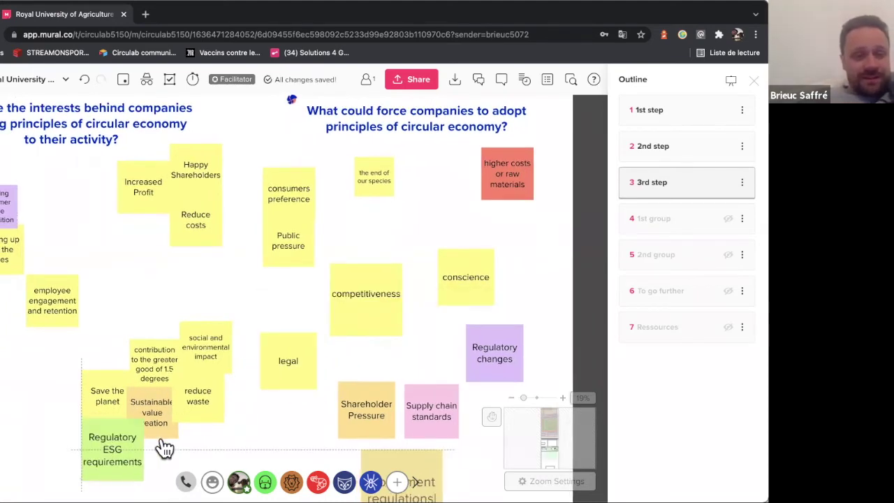
{"action": "left_click_drag", "start_coordinate": [240, 442], "coordinate": [315, 416]}
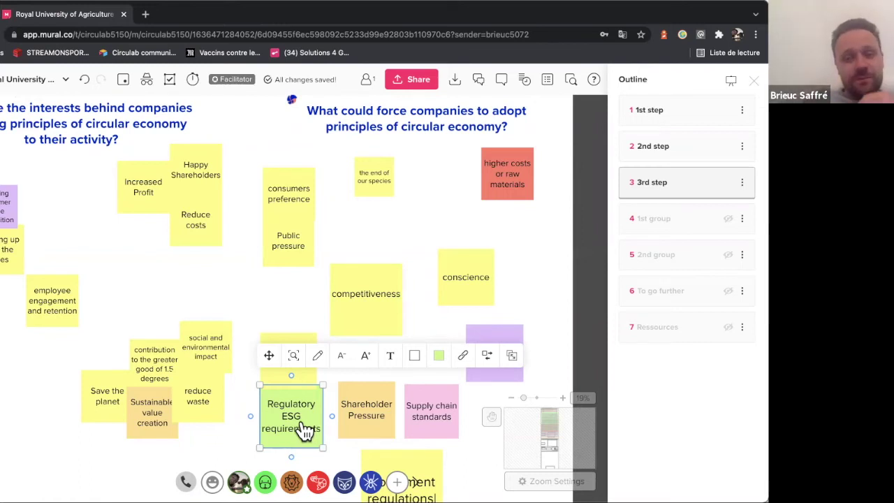
{"action": "left_click", "coordinate": [284, 309]}
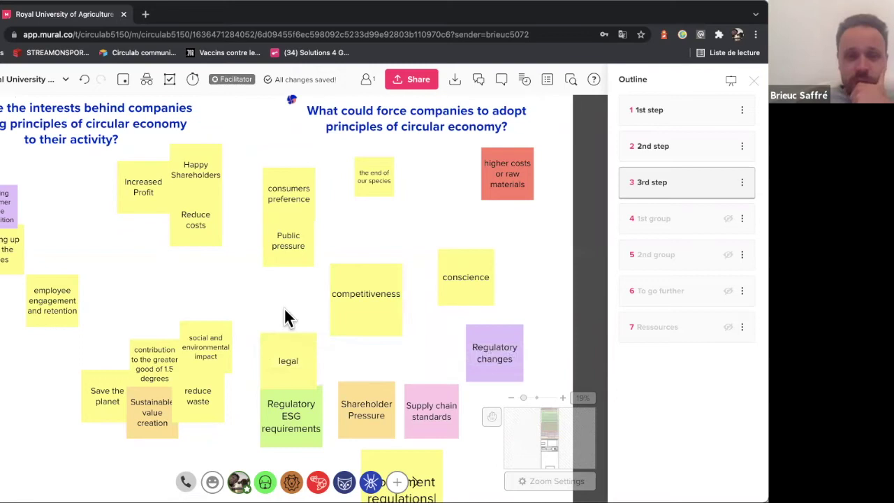
{"action": "scroll", "coordinate": [284, 310], "scroll_direction": "down", "scroll_amount": 1}
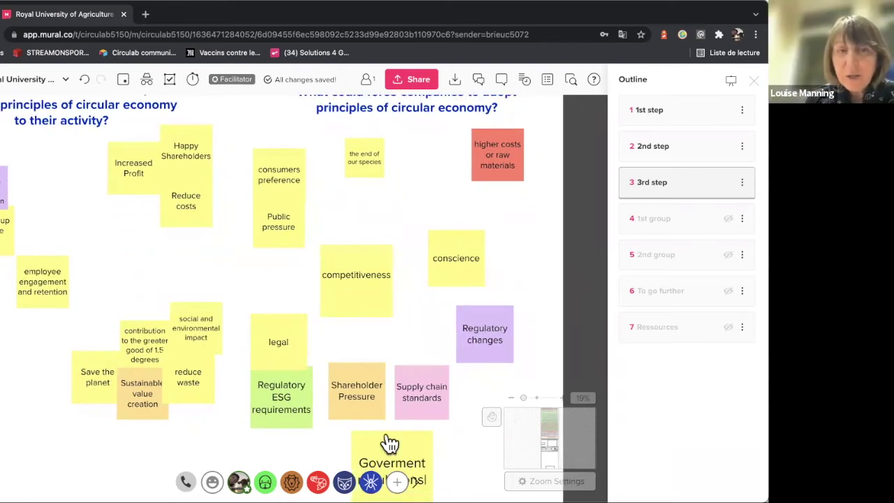
Step: Move Goverment regulations right and stack Regulatory changes under Regulatory ESG requirements
{"action": "left_click_drag", "start_coordinate": [385, 443], "coordinate": [558, 388]}
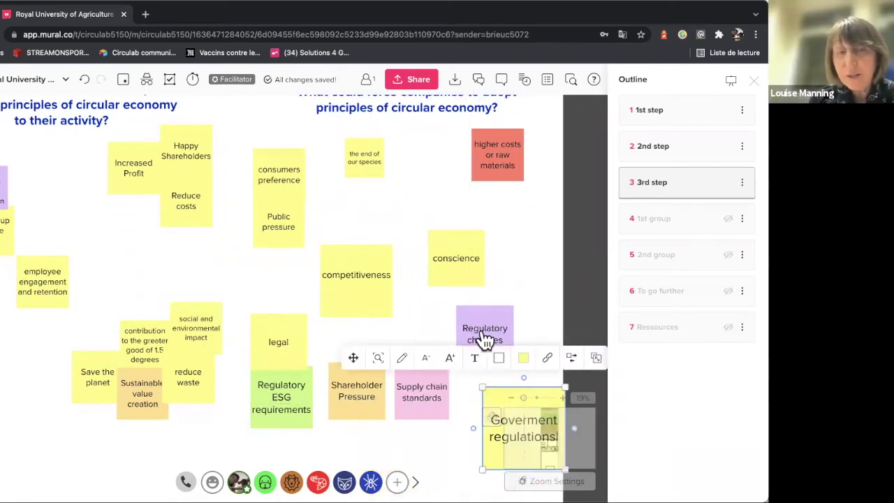
{"action": "left_click_drag", "start_coordinate": [483, 340], "coordinate": [282, 452]}
{"action": "left_click", "coordinate": [344, 438]}
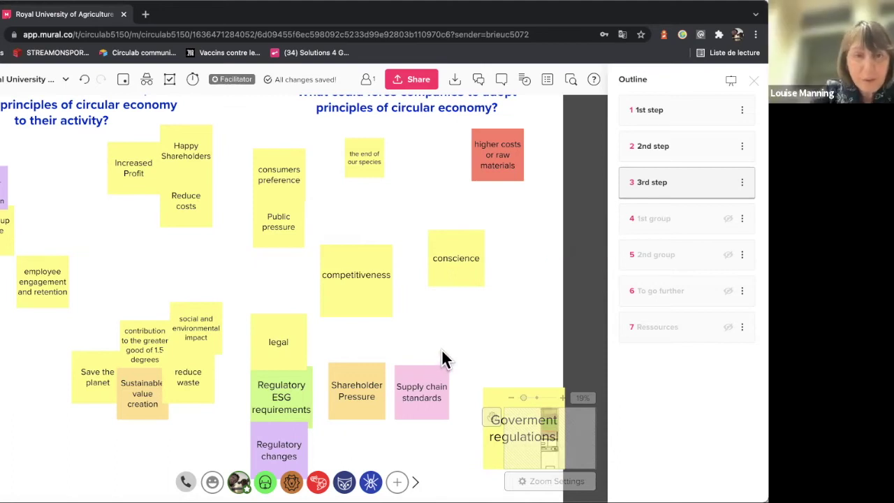
Step: Place Goverment regulations beside the Regulatory notes and raise Shareholder Pressure to the upper right
{"action": "left_click", "coordinate": [492, 400]}
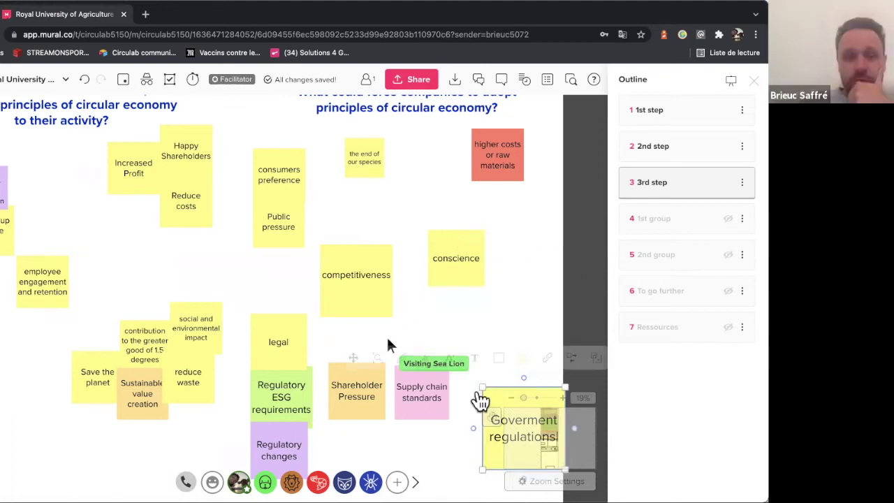
{"action": "left_click_drag", "start_coordinate": [481, 400], "coordinate": [321, 429]}
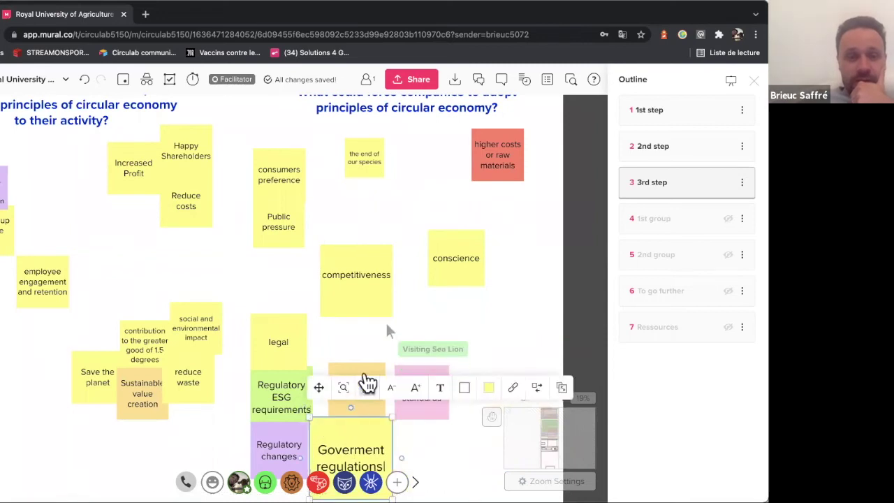
{"action": "left_click_drag", "start_coordinate": [370, 375], "coordinate": [513, 320]}
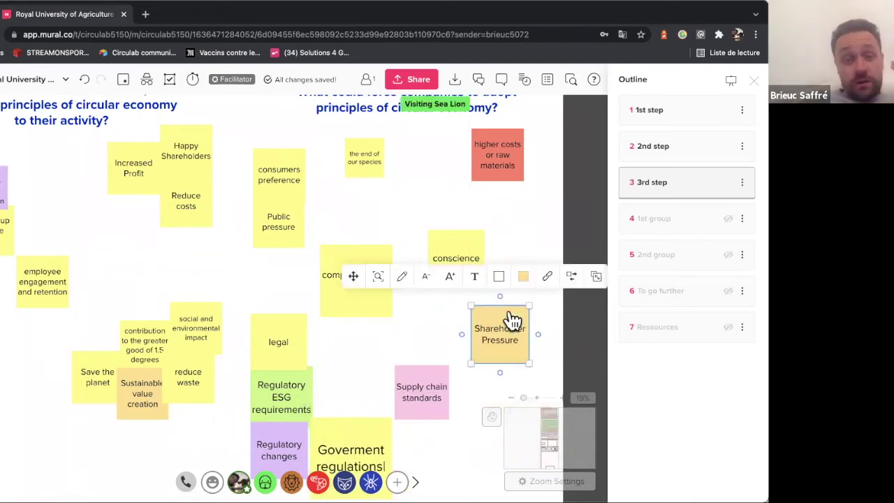
{"action": "left_click", "coordinate": [415, 343]}
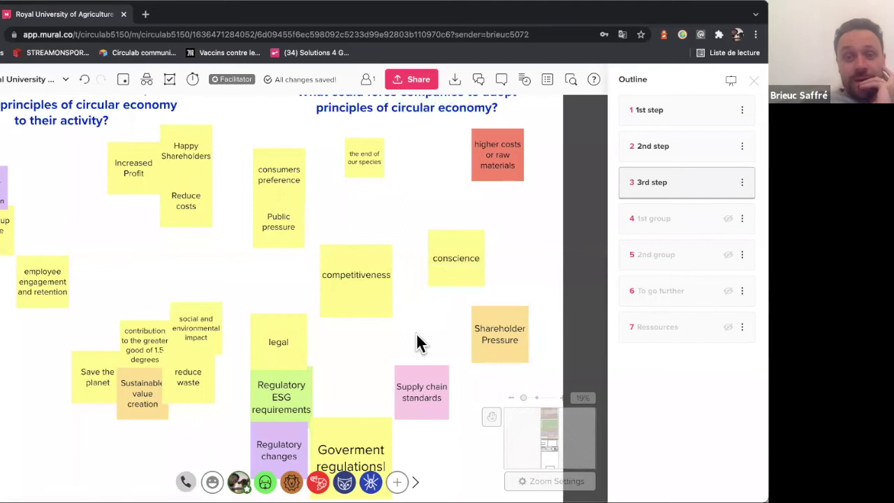
Step: Raise Supply chain standards and move conscience up beside 'the end of our species'
{"action": "left_click_drag", "start_coordinate": [426, 375], "coordinate": [427, 364]}
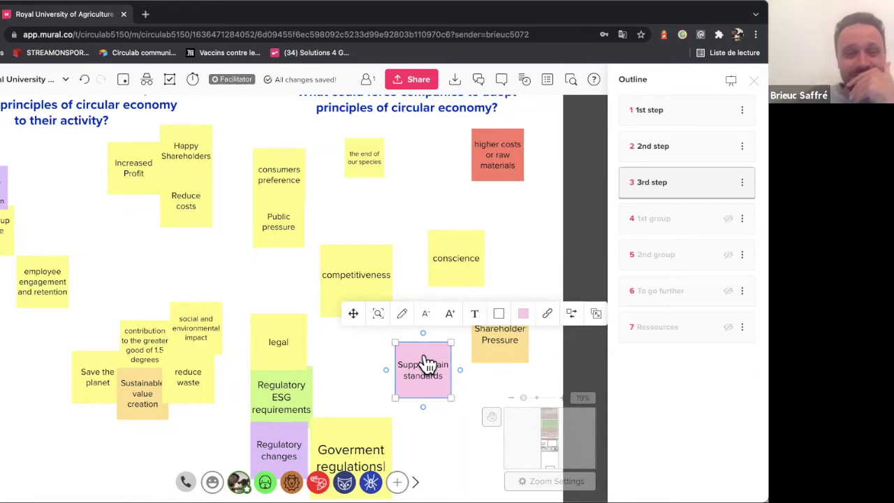
{"action": "left_click", "coordinate": [409, 212]}
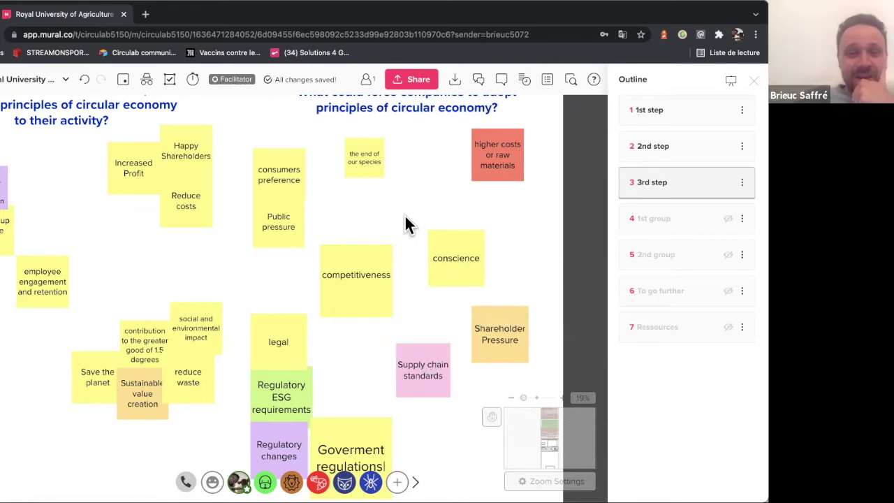
{"action": "left_click", "coordinate": [361, 294]}
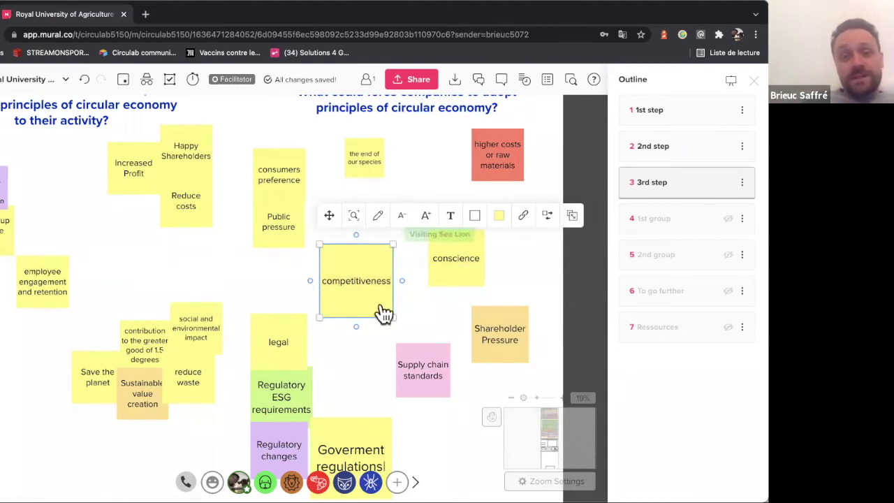
{"action": "left_click", "coordinate": [358, 353]}
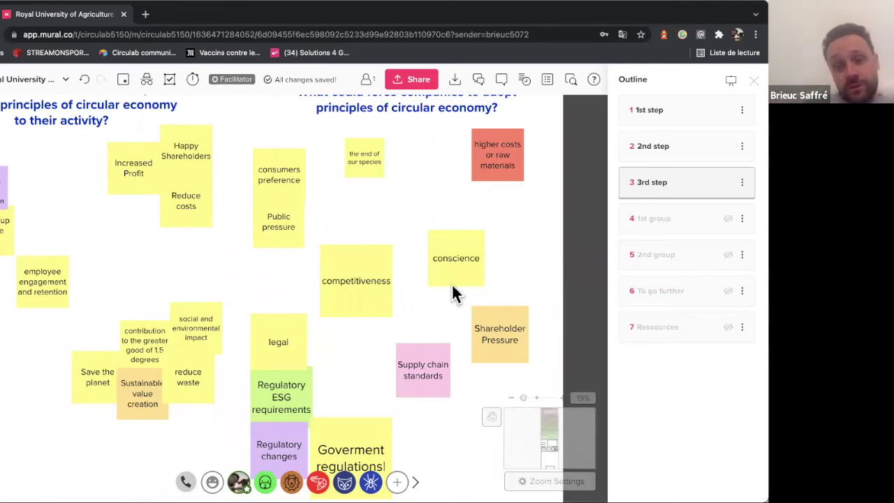
{"action": "left_click_drag", "start_coordinate": [467, 272], "coordinate": [423, 181]}
{"action": "left_click", "coordinate": [423, 229]}
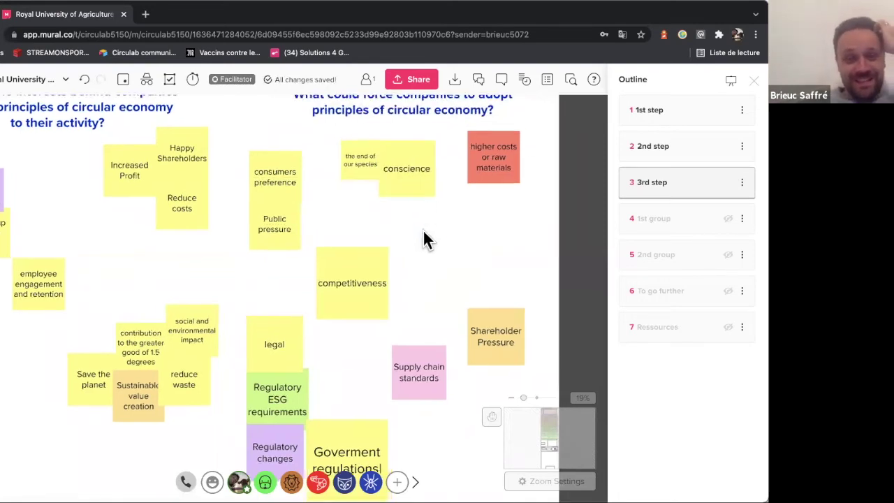
{"action": "scroll", "coordinate": [423, 229], "scroll_direction": "right", "scroll_amount": 1}
{"action": "scroll", "coordinate": [422, 229], "scroll_direction": "up", "scroll_amount": 2}
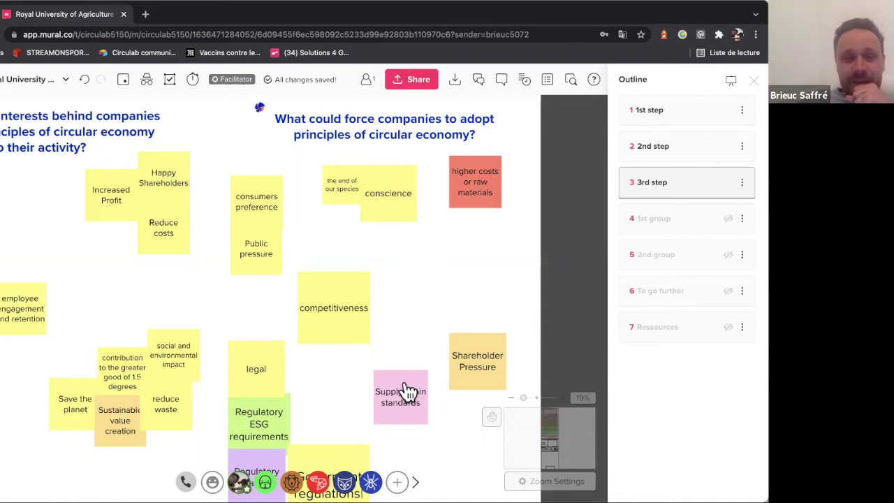
{"action": "scroll", "coordinate": [408, 391], "scroll_direction": "down", "scroll_amount": 1}
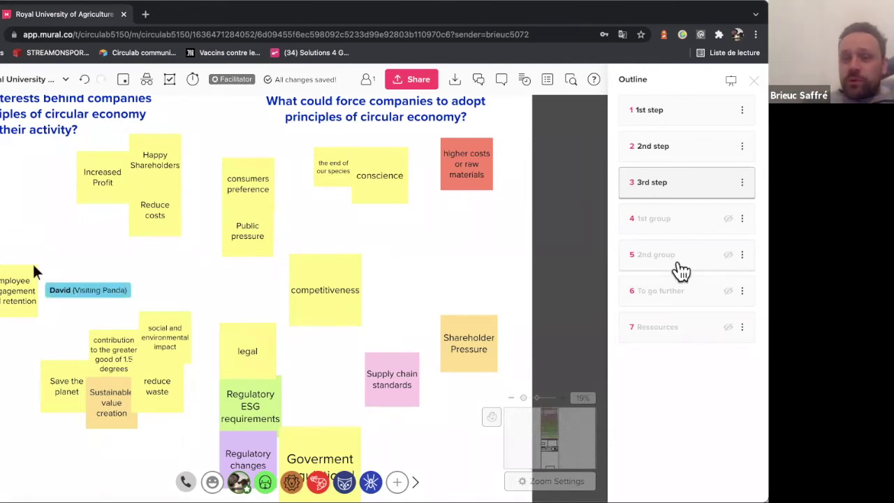
Step: Reveal the 2nd group's Pooper case frame, summon and take control of participants, then release them
{"action": "left_click", "coordinate": [726, 269]}
{"action": "left_click", "coordinate": [728, 256]}
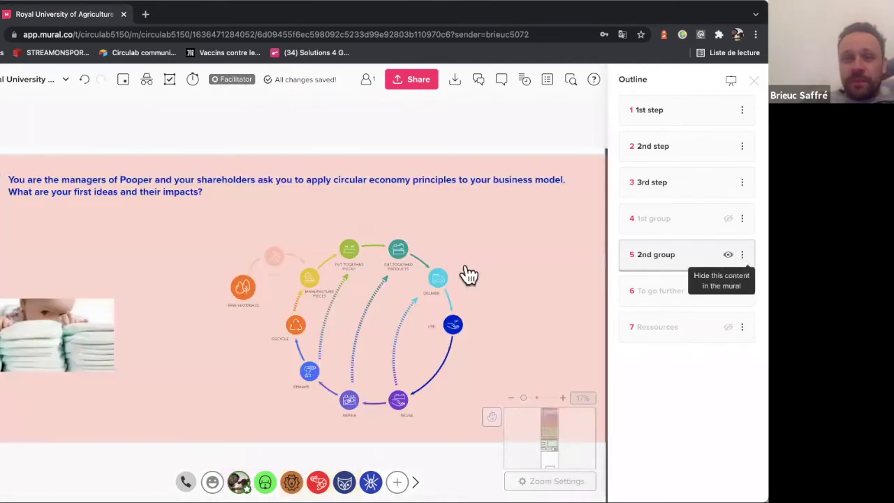
{"action": "left_click", "coordinate": [238, 482]}
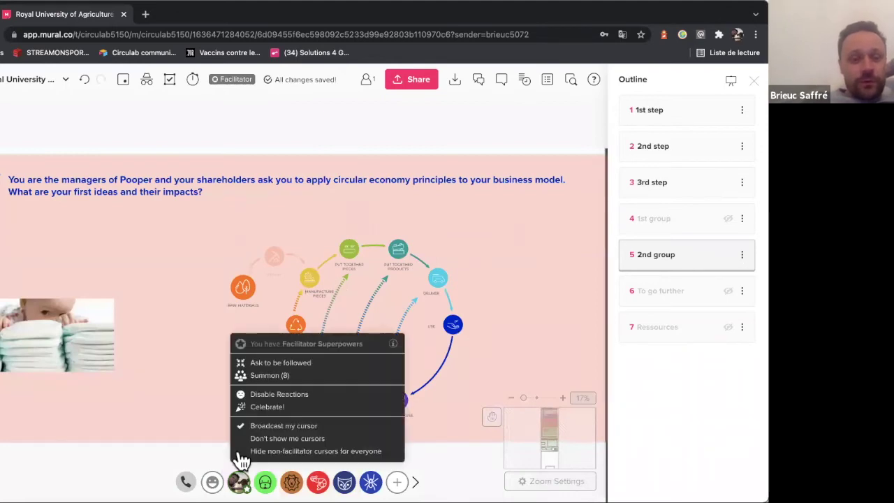
{"action": "left_click", "coordinate": [265, 378]}
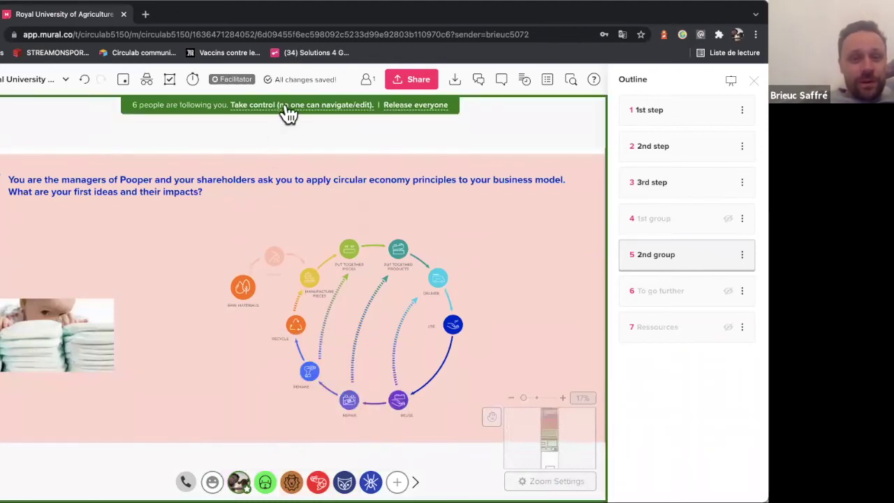
{"action": "left_click", "coordinate": [286, 106]}
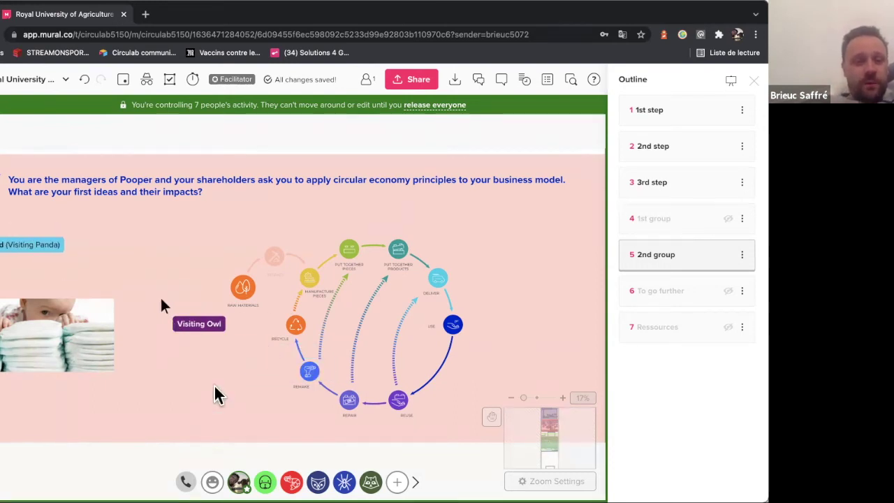
{"action": "left_click", "coordinate": [437, 106]}
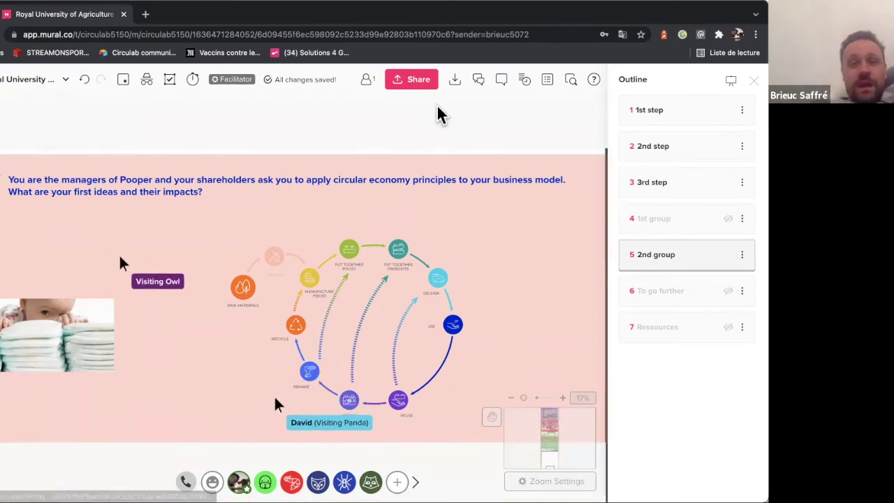
Step: Set the session timer to 10:00 with the Airplane sound
{"action": "left_click", "coordinate": [193, 81]}
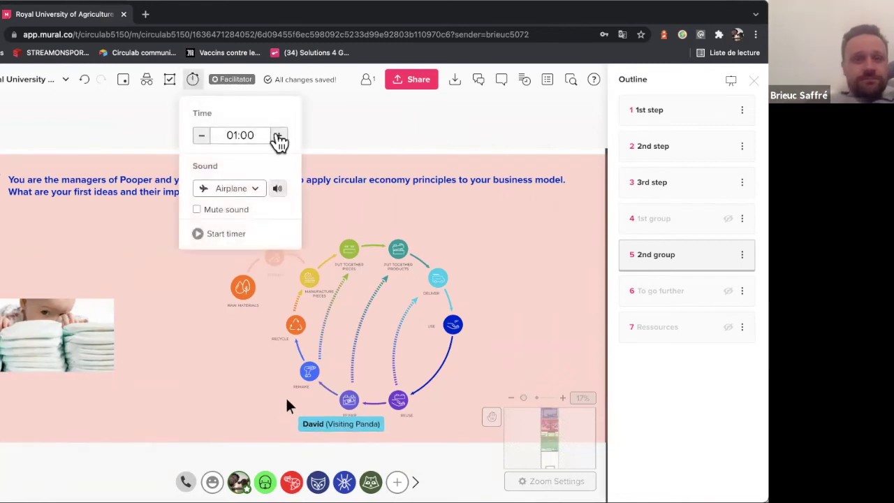
{"action": "left_click", "coordinate": [279, 136]}
{"action": "left_click", "coordinate": [278, 136]}
{"action": "left_click", "coordinate": [278, 136]}
{"action": "left_click", "coordinate": [279, 136]}
{"action": "left_click", "coordinate": [278, 136]}
{"action": "left_click", "coordinate": [279, 136]}
{"action": "left_click", "coordinate": [279, 136]}
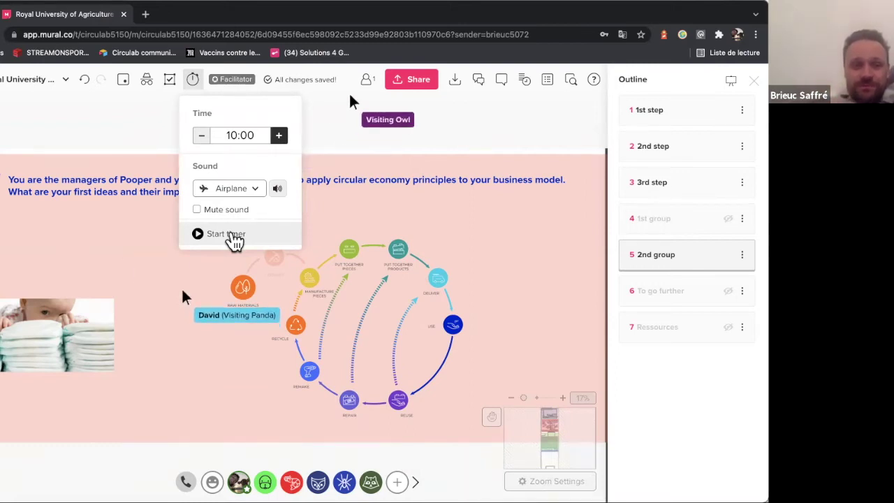
Step: Start the ten-minute countdown for the Pooper case idea activity
{"action": "left_click", "coordinate": [234, 241]}
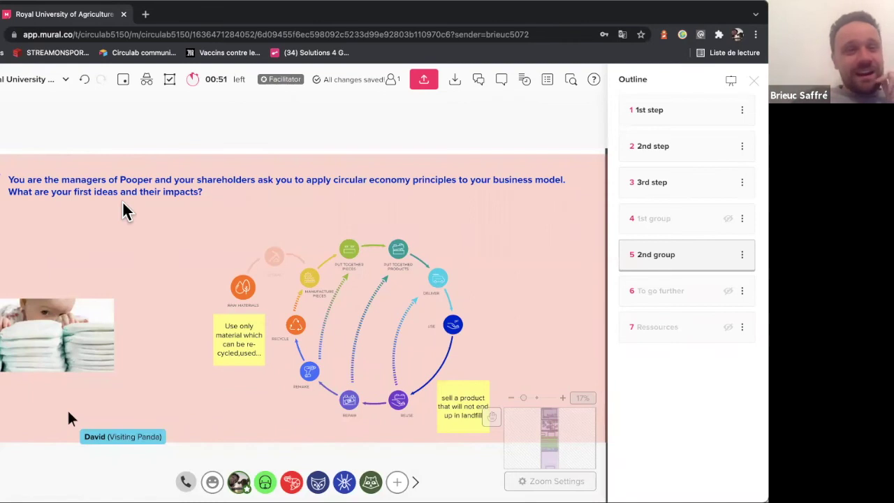
Step: Open dycle.org/en in a new tab and scroll down to its 4500-diapers video
{"action": "left_click", "coordinate": [147, 17]}
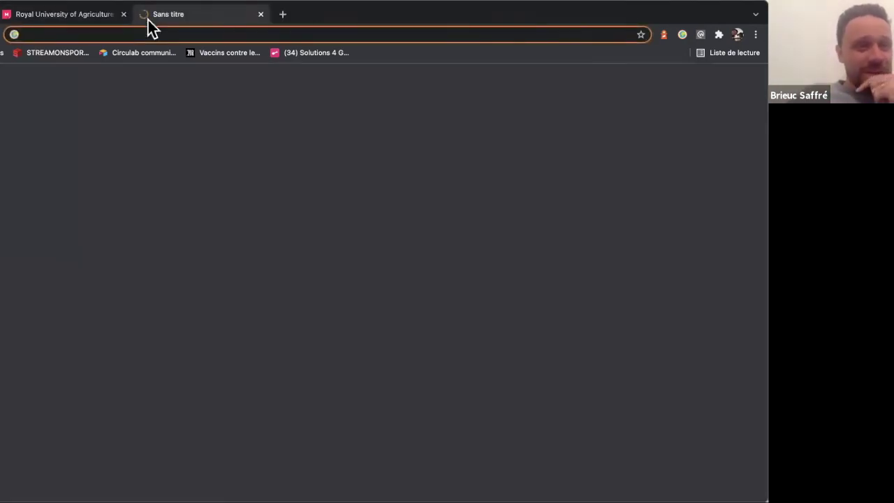
{"action": "type", "text": "https://dycle.org/en"}
{"action": "key", "text": "Return"}
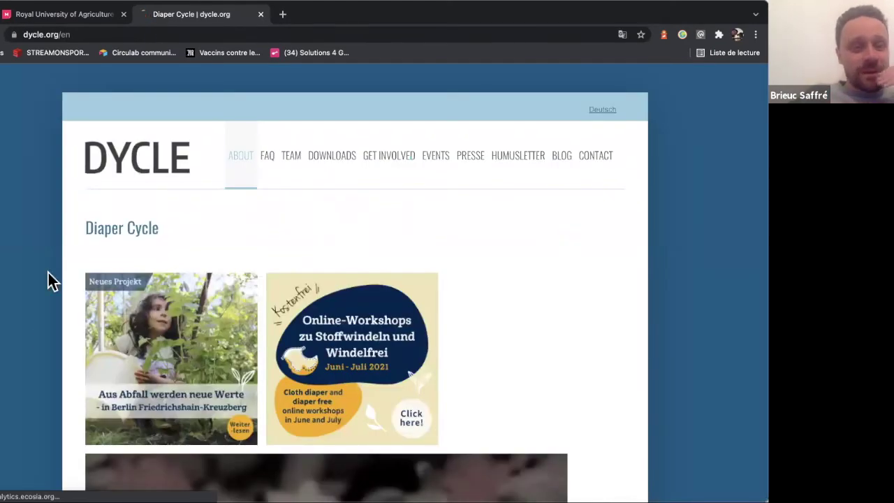
{"action": "scroll", "coordinate": [48, 279], "scroll_direction": "down", "scroll_amount": 4}
{"action": "scroll", "coordinate": [77, 349], "scroll_direction": "down", "scroll_amount": 1}
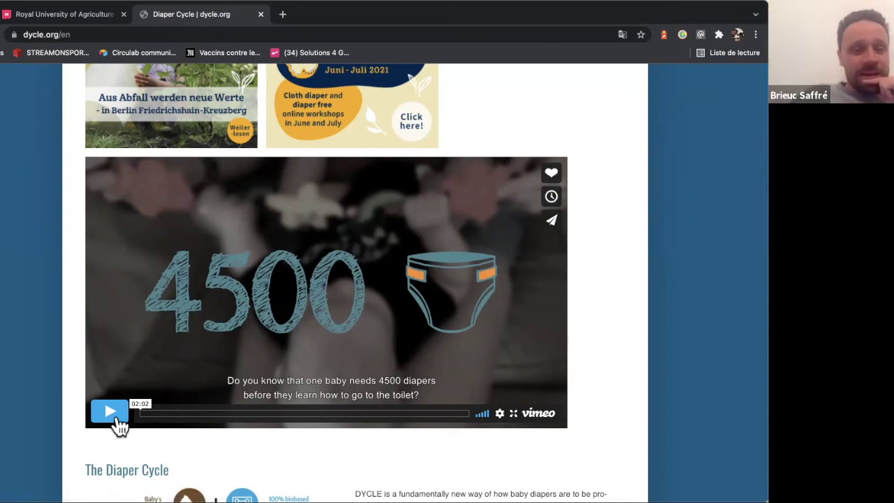
Step: Play the Diaper Cycle Vimeo video through to its Tascon Films closing credits
{"action": "left_click", "coordinate": [112, 413]}
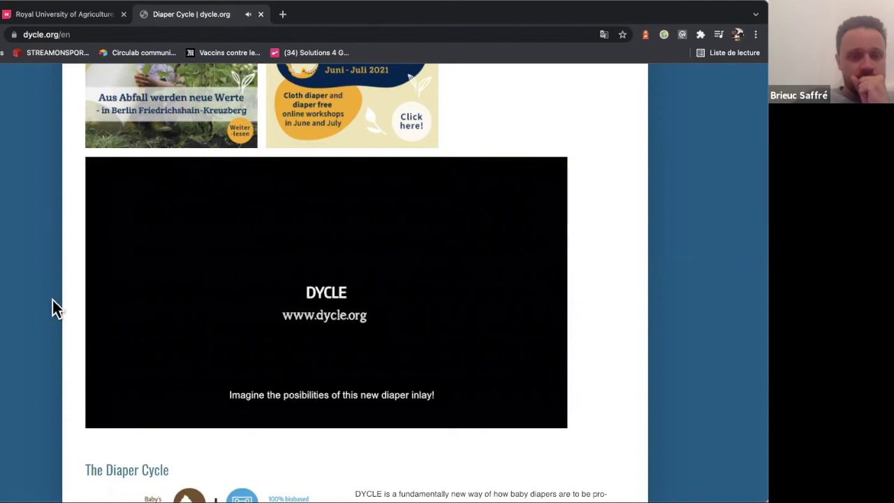
Step: Return to the Mural tab showing the Pooper case frame with its two sticky-note ideas
{"action": "left_click", "coordinate": [84, 18]}
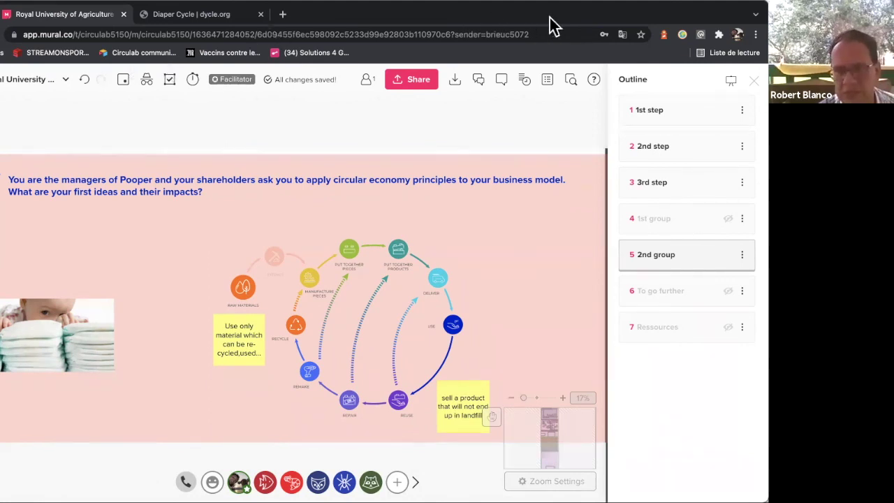
Step: Close the dycle.org tab, then summon all 7 participants and take control of their view
{"action": "left_click", "coordinate": [261, 15]}
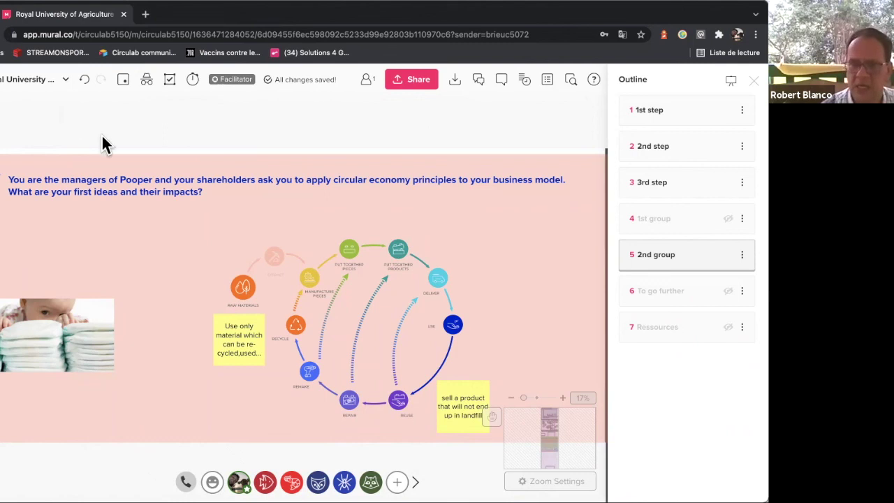
{"action": "left_click", "coordinate": [238, 482]}
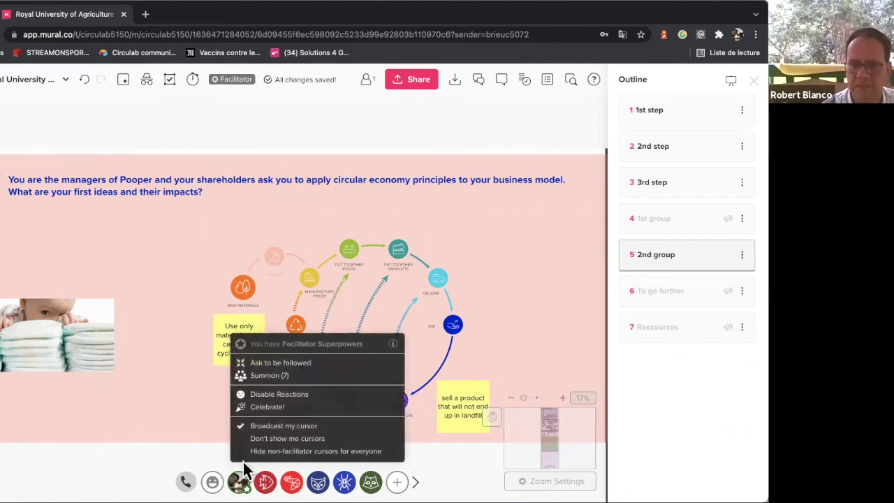
{"action": "left_click", "coordinate": [264, 377]}
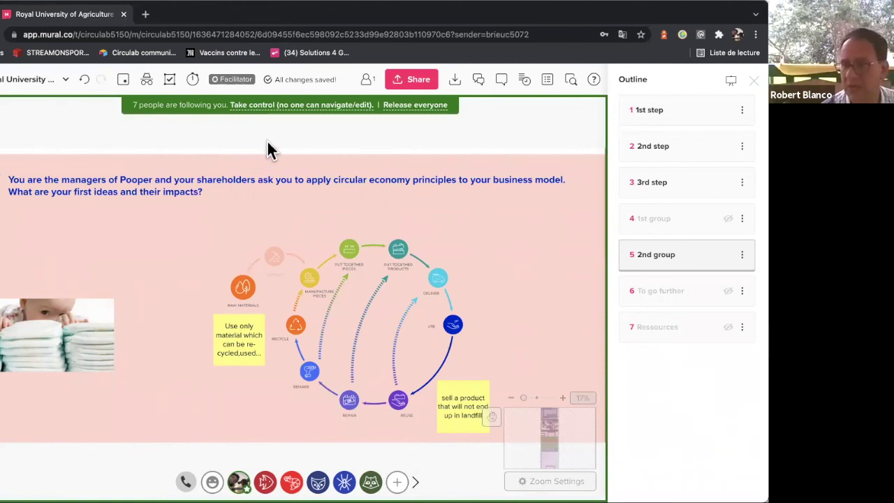
{"action": "left_click", "coordinate": [290, 106]}
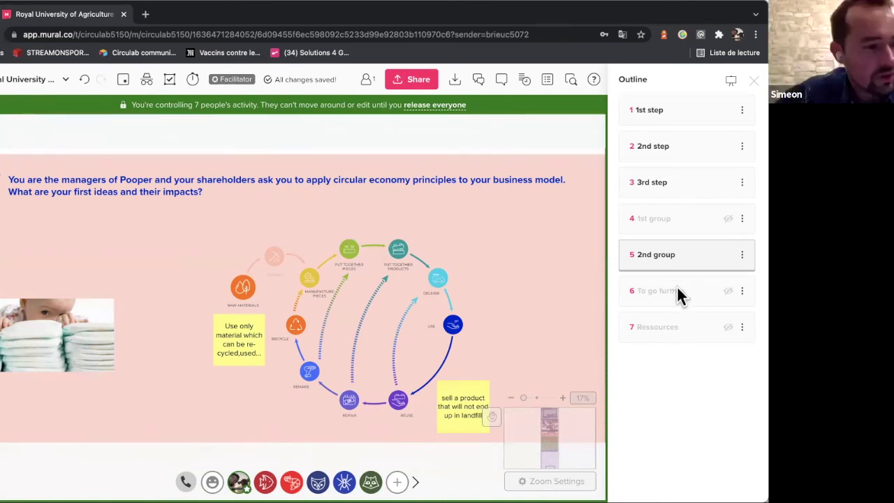
Step: Unhide '6 To go further' in the Outline and navigate to the Circulab Academy course section
{"action": "left_click", "coordinate": [727, 292]}
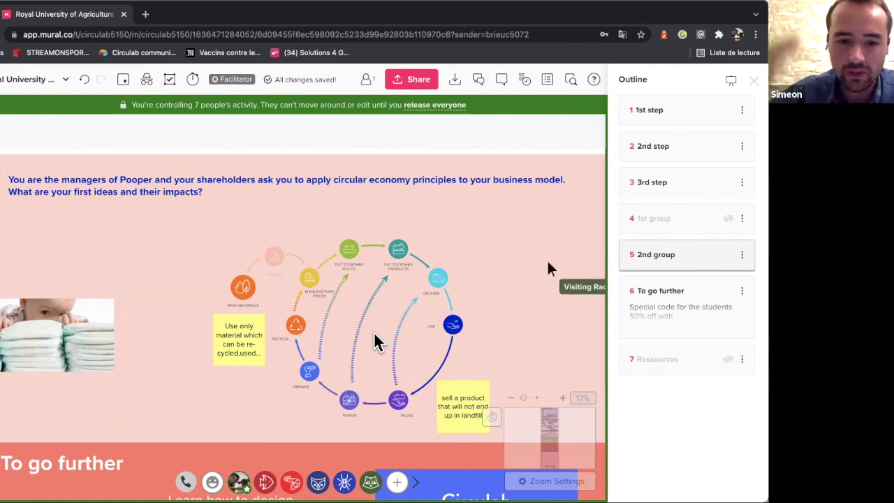
{"action": "scroll", "coordinate": [375, 335], "scroll_direction": "down", "scroll_amount": 3}
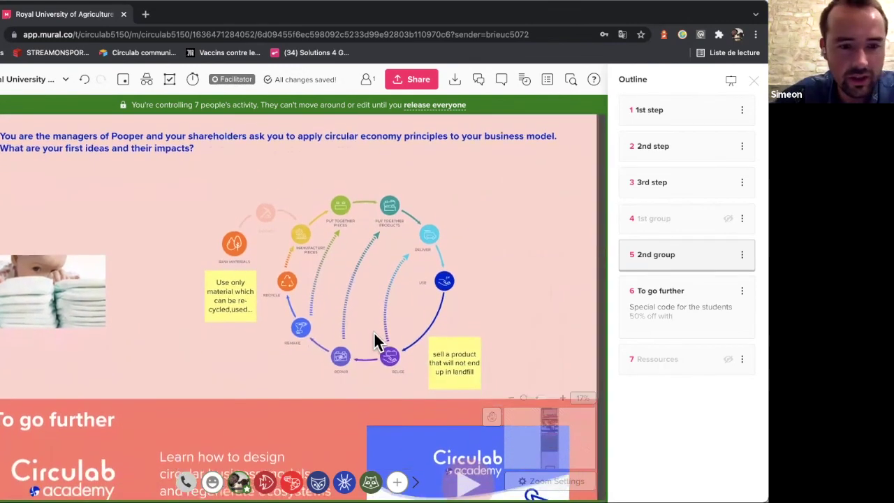
{"action": "left_click", "coordinate": [680, 306]}
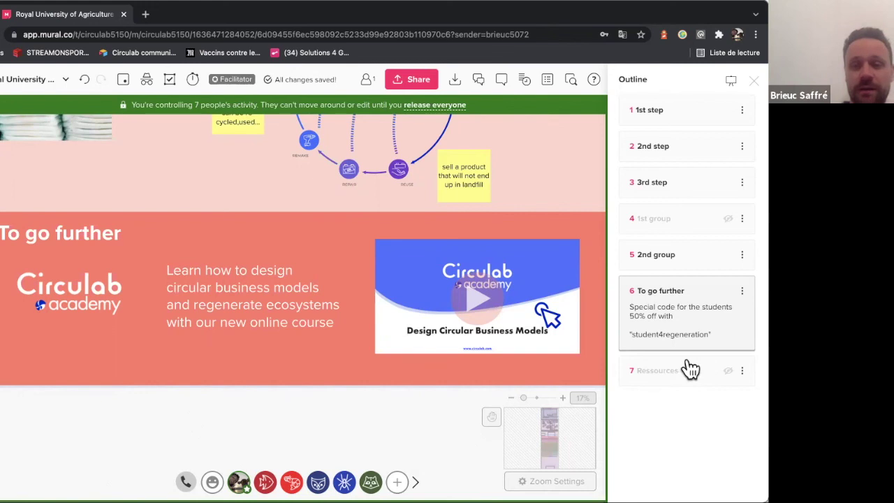
Step: Unhide '7 Ressources' in the Outline and jump to the Resources section
{"action": "left_click", "coordinate": [729, 372]}
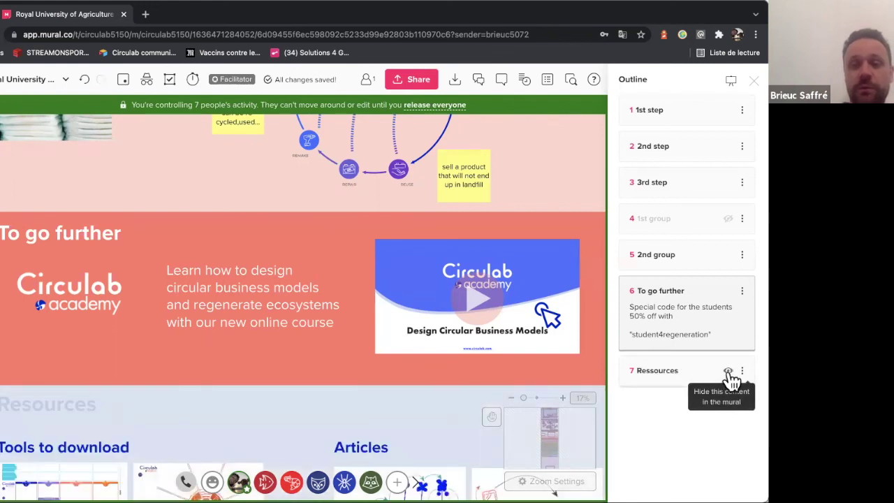
{"action": "left_click", "coordinate": [694, 376]}
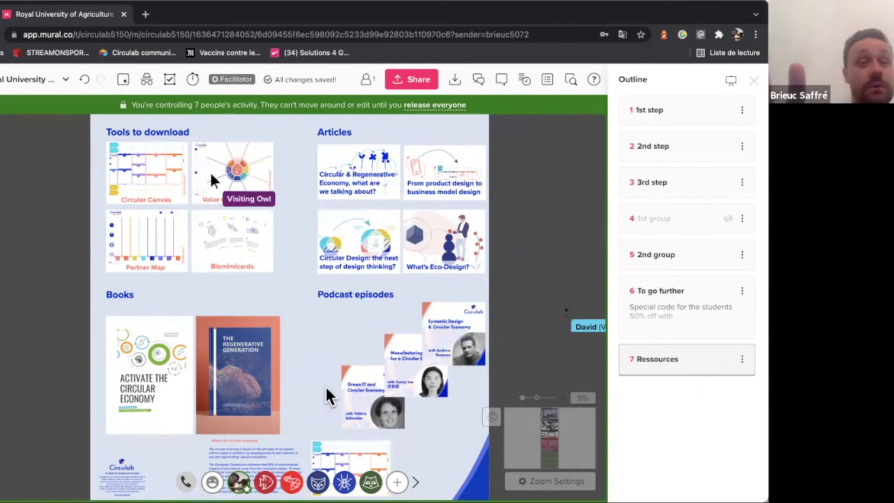
{"action": "scroll", "coordinate": [328, 396], "scroll_direction": "up", "scroll_amount": 2}
{"action": "scroll", "coordinate": [328, 396], "scroll_direction": "up", "scroll_amount": 3}
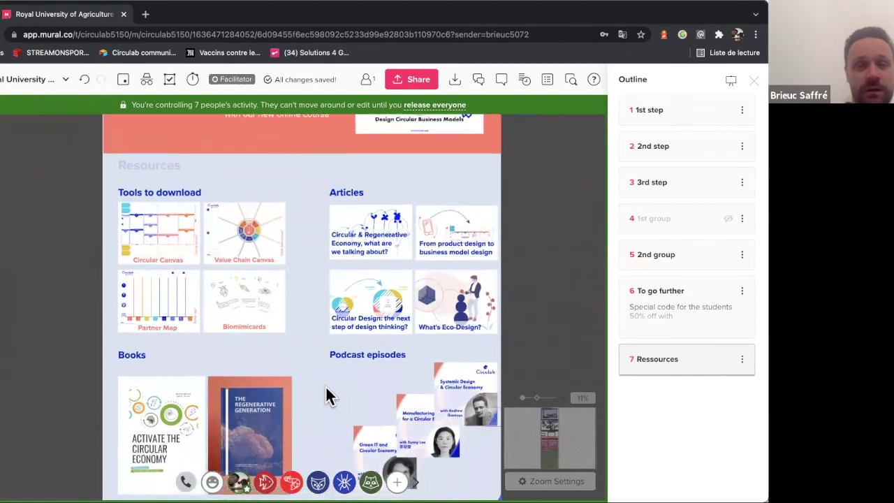
{"action": "scroll", "coordinate": [329, 396], "scroll_direction": "up", "scroll_amount": 3}
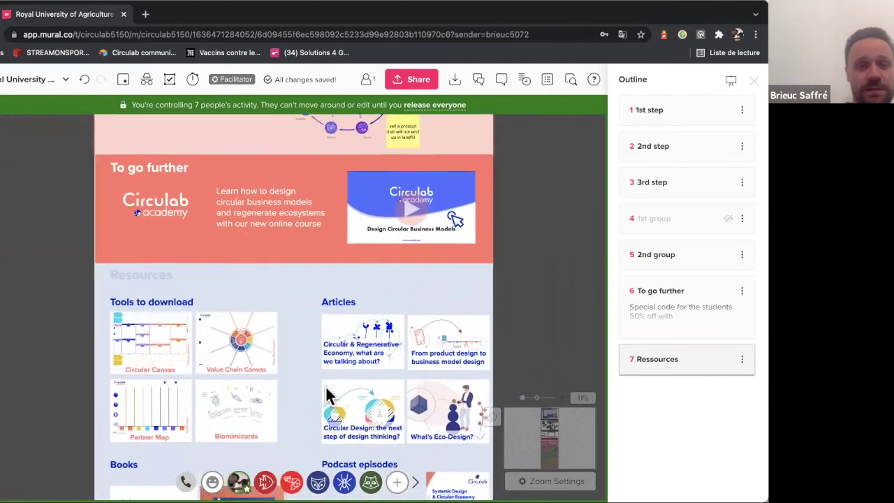
Step: Release all participants and add a new red sticky note beside the diagram
{"action": "scroll", "coordinate": [328, 396], "scroll_direction": "down", "scroll_amount": 1}
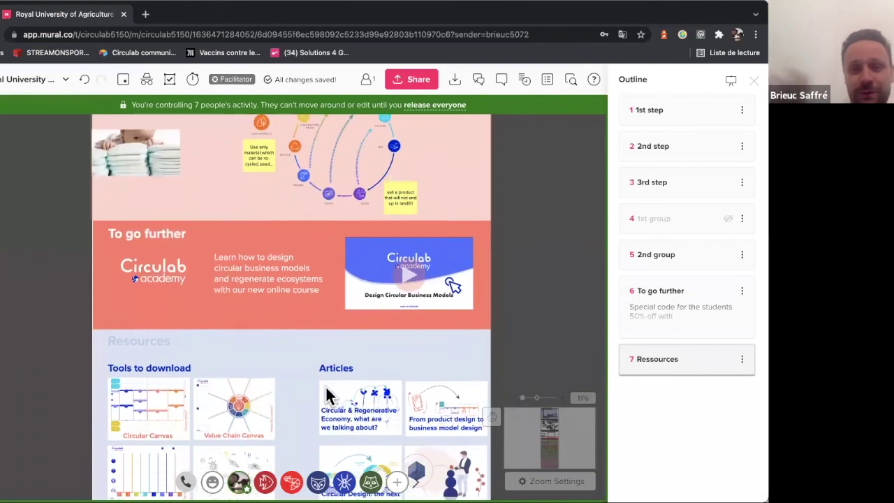
{"action": "scroll", "coordinate": [323, 440], "scroll_direction": "down", "scroll_amount": 1}
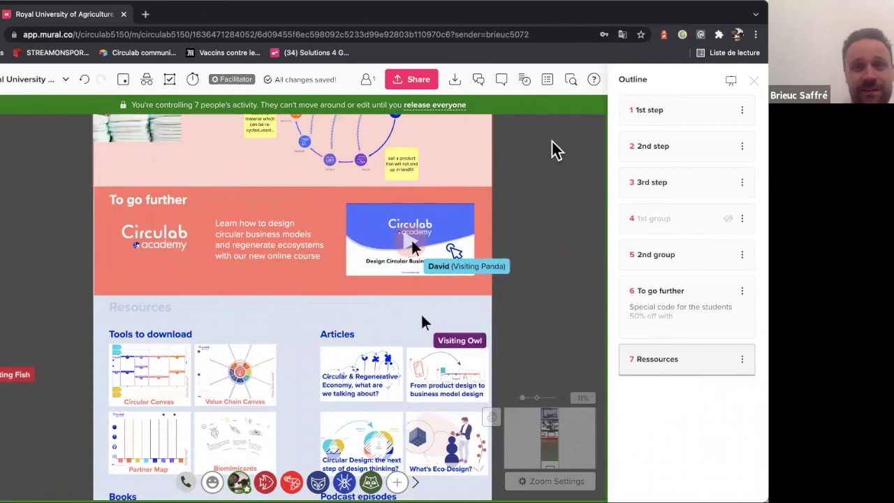
{"action": "left_click", "coordinate": [459, 105]}
{"action": "double_click", "coordinate": [466, 115]}
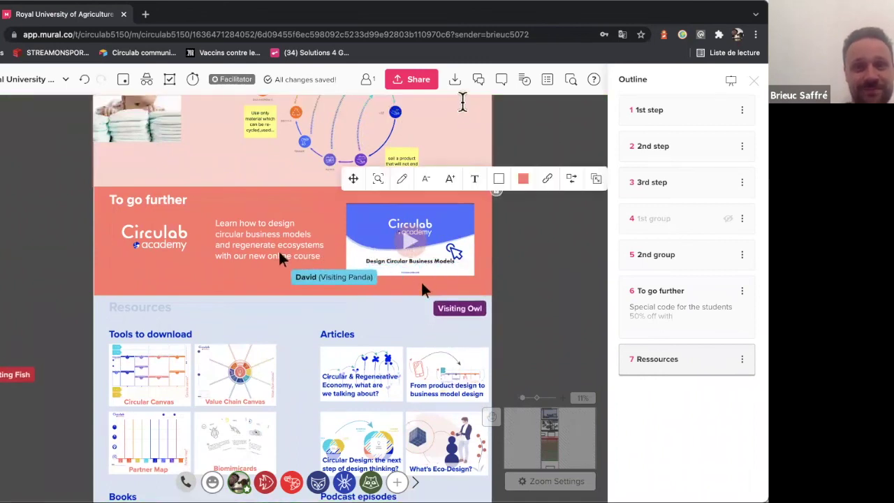